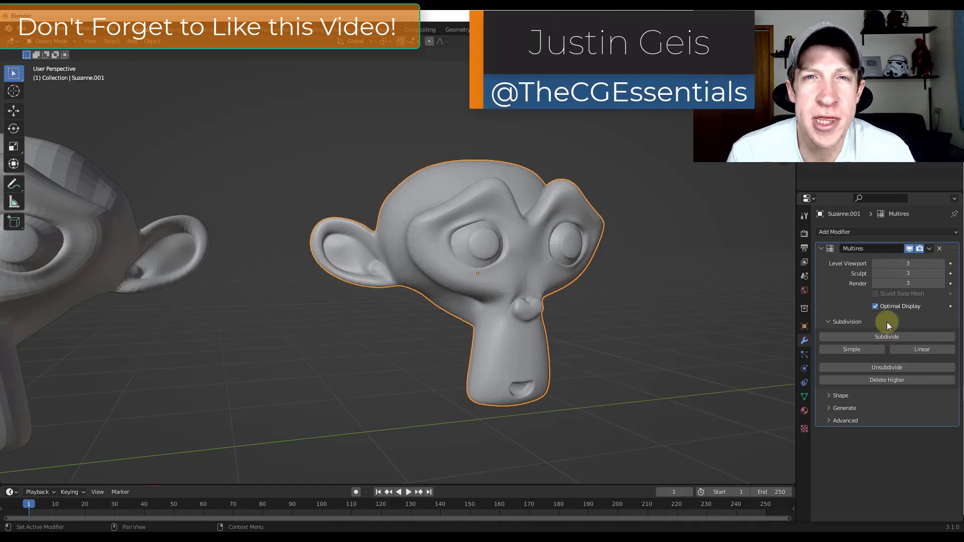
- Enter the Sculpting workspace with the multires Suzanne and select the Draw Sharp brush
click(206, 31)
scroll(572, 211, up, 5)
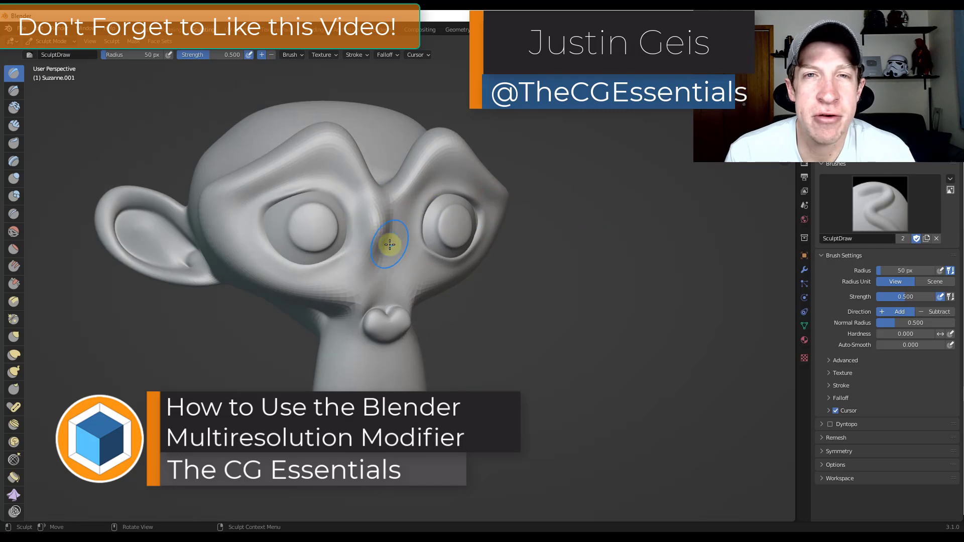
click(14, 90)
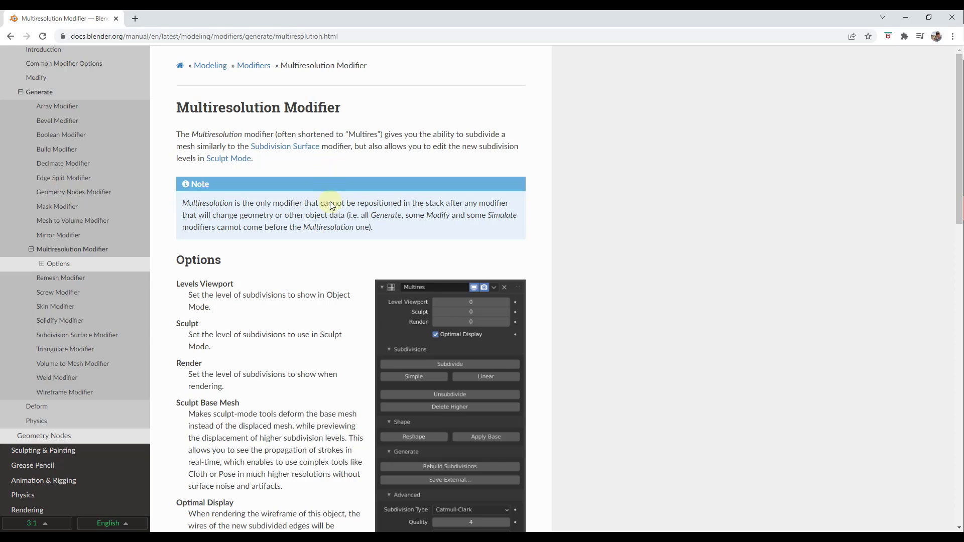
scroll(324, 294, down, 5)
scroll(324, 303, down, 4)
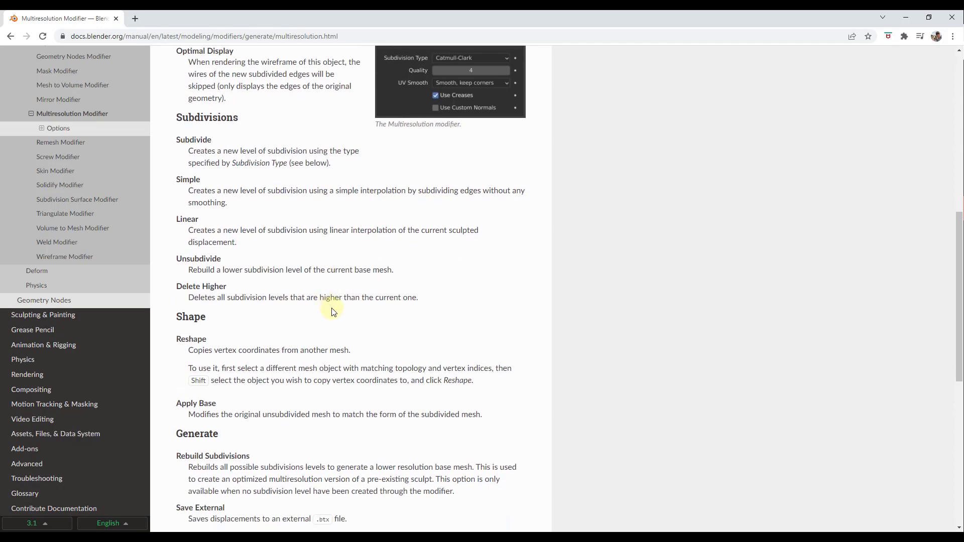
scroll(333, 311, up, 5)
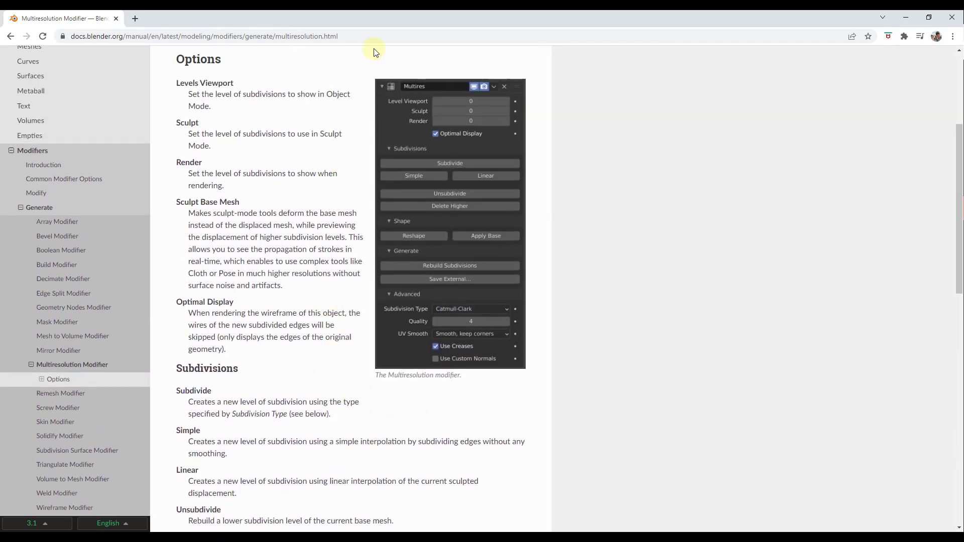
- Return to Blender and add a Suzanne monkey mesh from the Shift+A Mesh menu
key(super+Down)
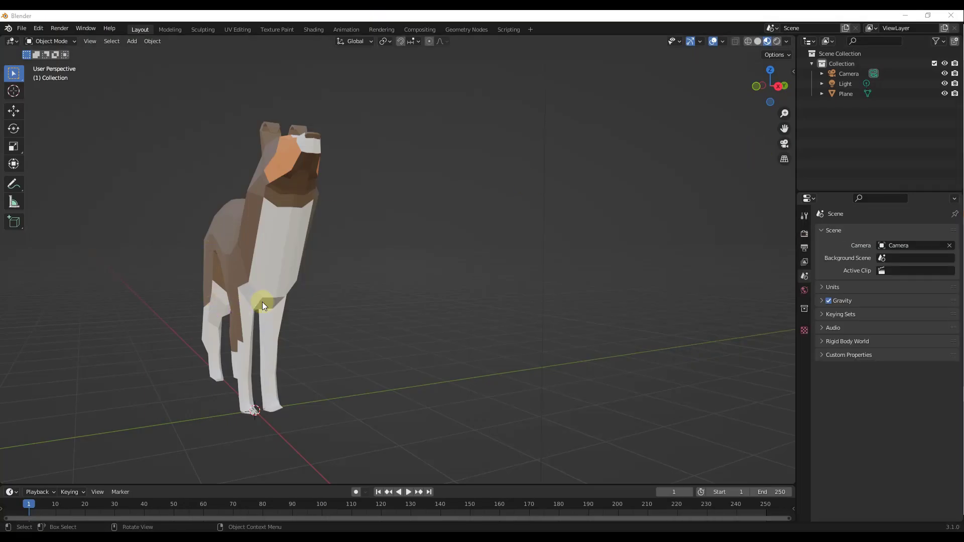
key(shift+a)
mouse_move(316, 303)
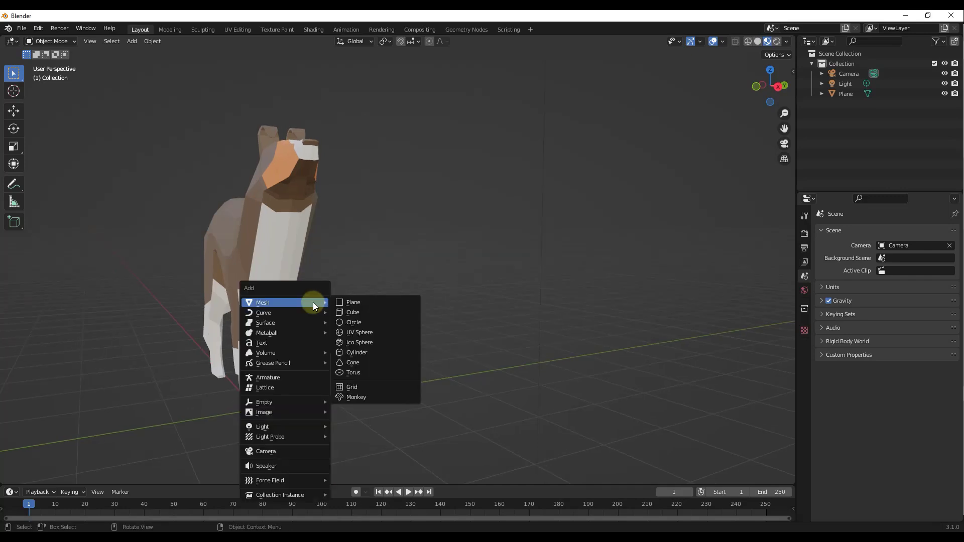
click(365, 397)
- Move Suzanne along Y, rotate it on Z to face the camera, lift it about 0.98 m
key(g)
key(y)
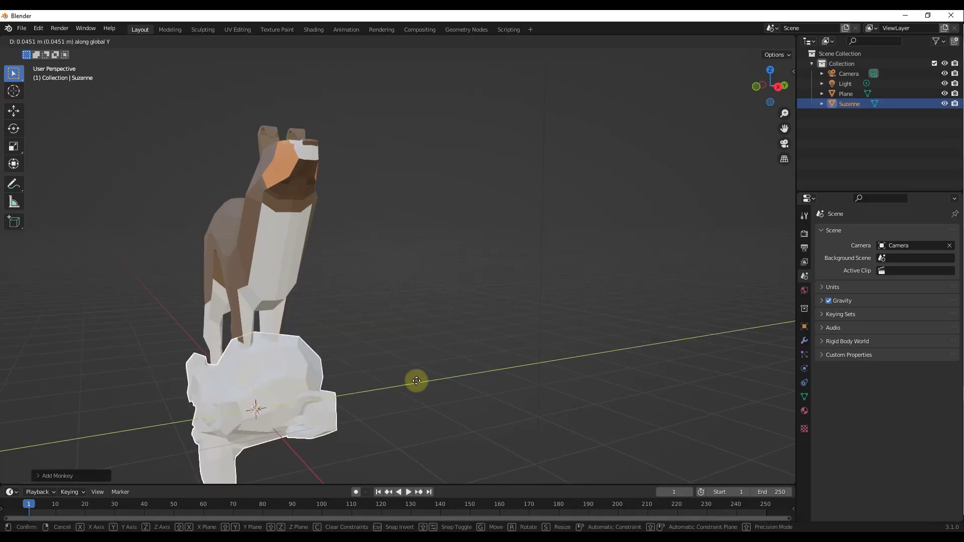
click(502, 340)
key(r)
key(z)
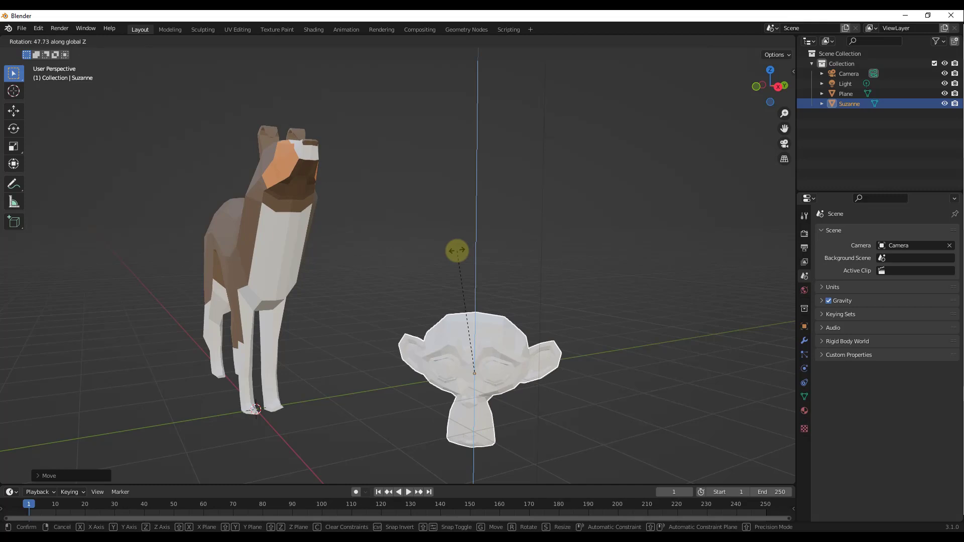
click(456, 251)
key(g)
key(z)
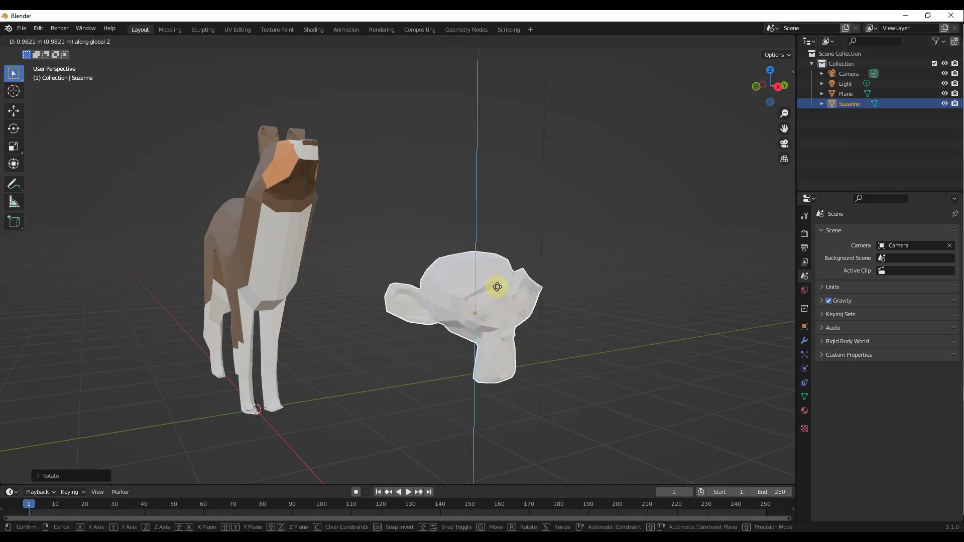
click(553, 279)
key(KP_Decimal)
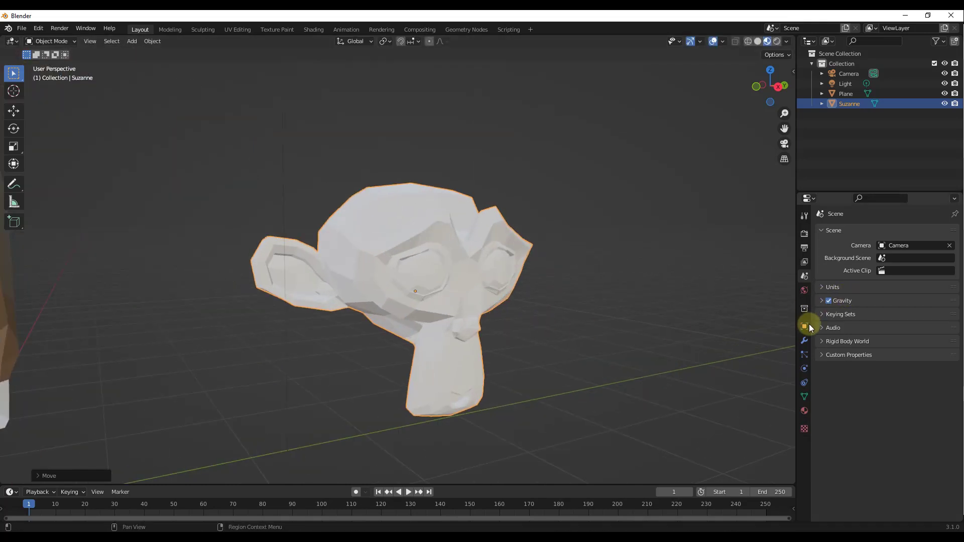
- Add a Subdivision Surface modifier to Suzanne in Modifier Properties
click(803, 341)
click(848, 231)
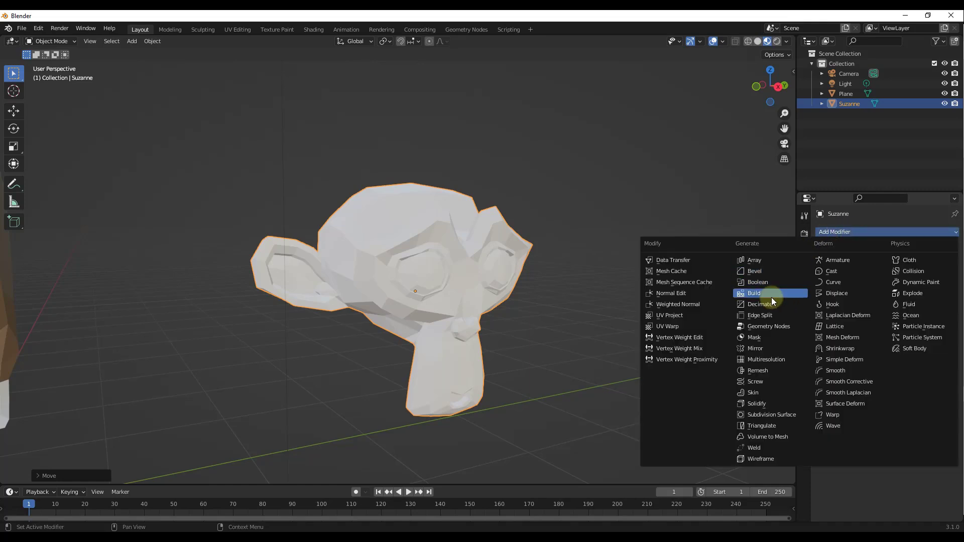
click(769, 417)
scroll(441, 315, up, 3)
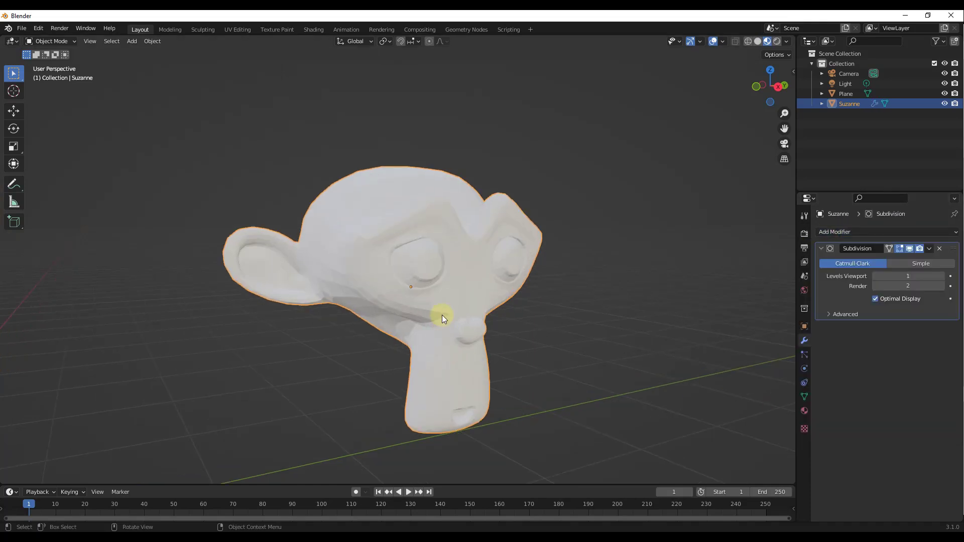
- Switch to Solid shading, set viewport subdivision level 2, and check the cage in Edit Mode
click(758, 42)
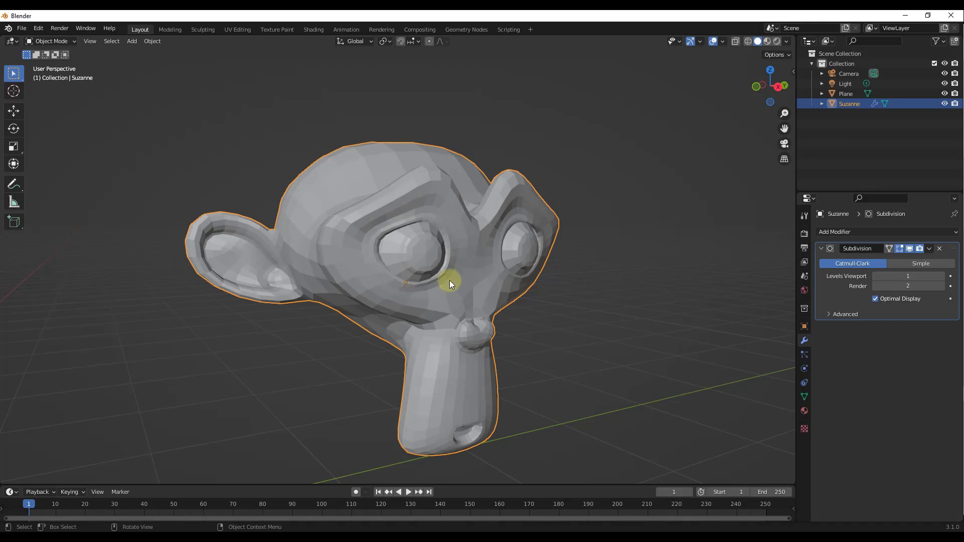
click(943, 276)
middle_drag(532, 276, 496, 253)
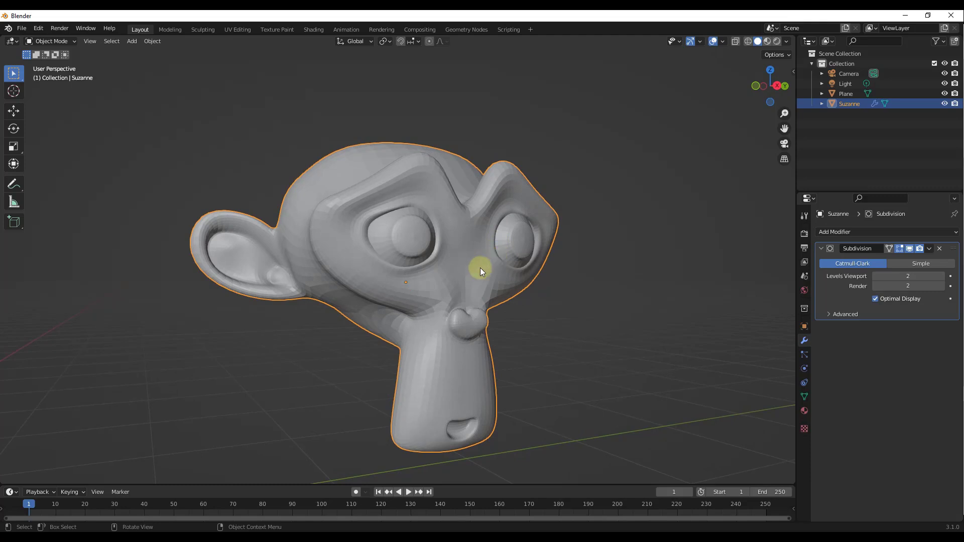
mouse_move(469, 265)
middle_down()
mouse_move(445, 271)
mouse_move(470, 270)
middle_up()
key(Tab)
scroll(422, 232, up, 4)
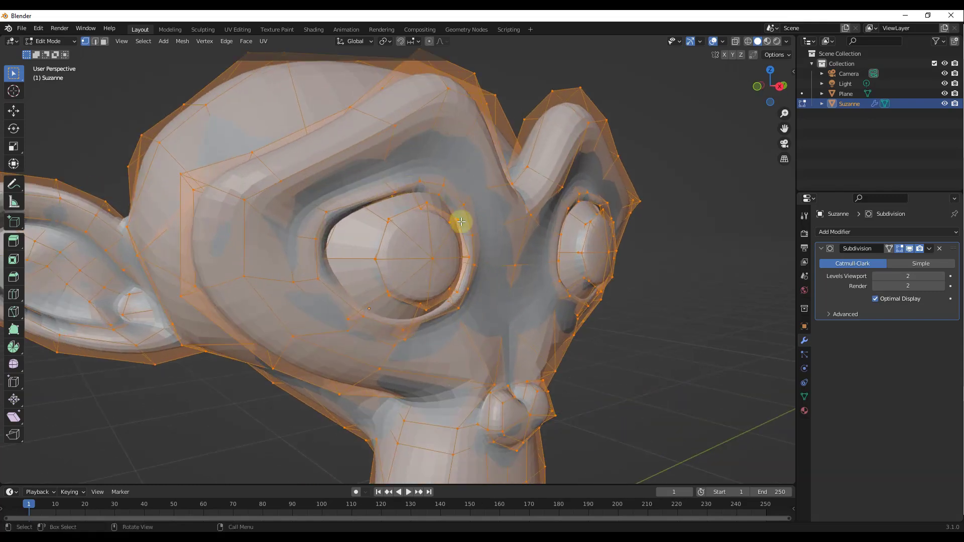
key(Tab)
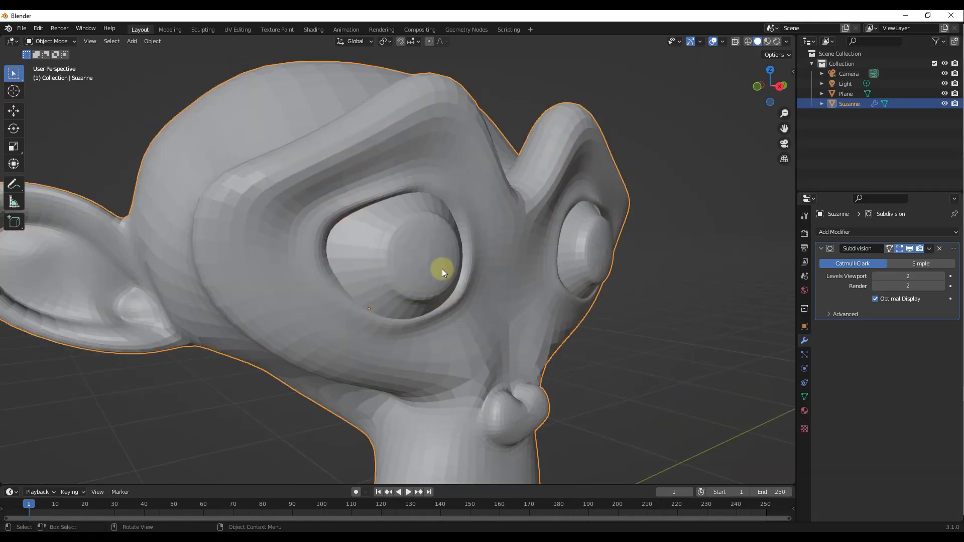
scroll(578, 187, down, 5)
middle_drag(596, 282, 577, 306)
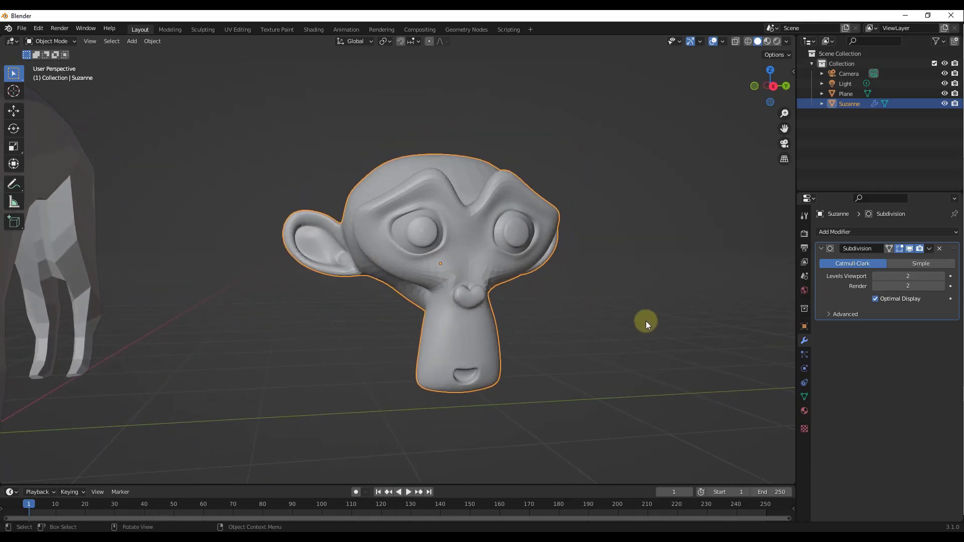
- Enter the Sculpting workspace and paint Draw strokes across Suzanne's forehead
click(203, 30)
scroll(492, 250, down, 2)
mouse_move(493, 250)
middle_down()
mouse_move(564, 216)
mouse_move(536, 204)
middle_up()
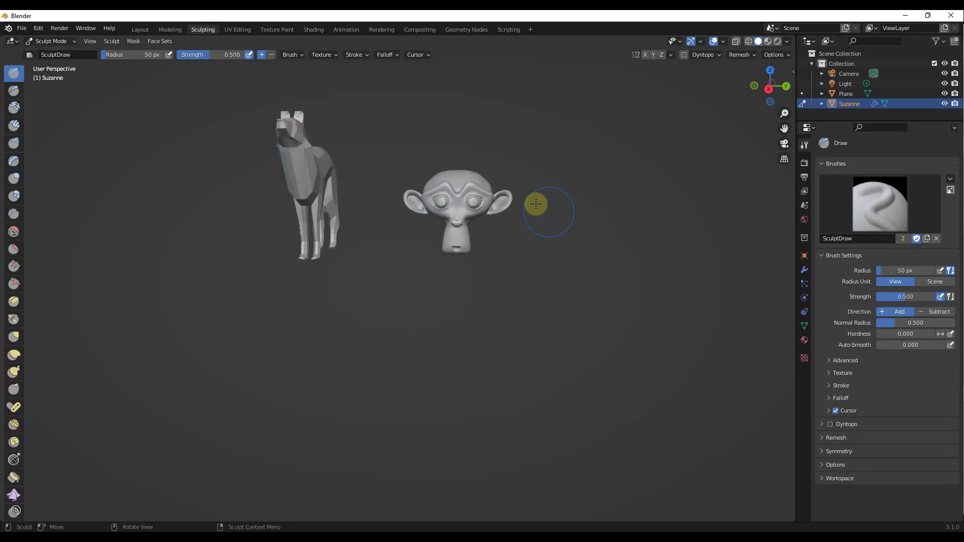
scroll(376, 181, up, 6)
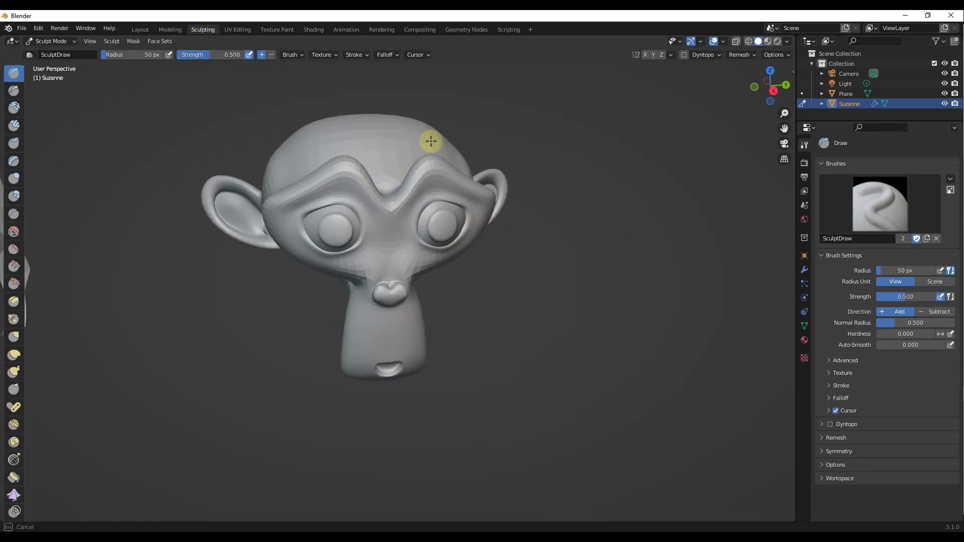
mouse_move(431, 141)
mouse_down()
mouse_move(323, 136)
mouse_move(416, 136)
mouse_move(349, 137)
mouse_up()
mouse_move(284, 168)
mouse_down()
mouse_move(276, 172)
mouse_move(303, 152)
mouse_move(293, 188)
mouse_move(323, 222)
mouse_move(356, 167)
mouse_move(432, 159)
mouse_move(444, 182)
mouse_move(432, 166)
mouse_up()
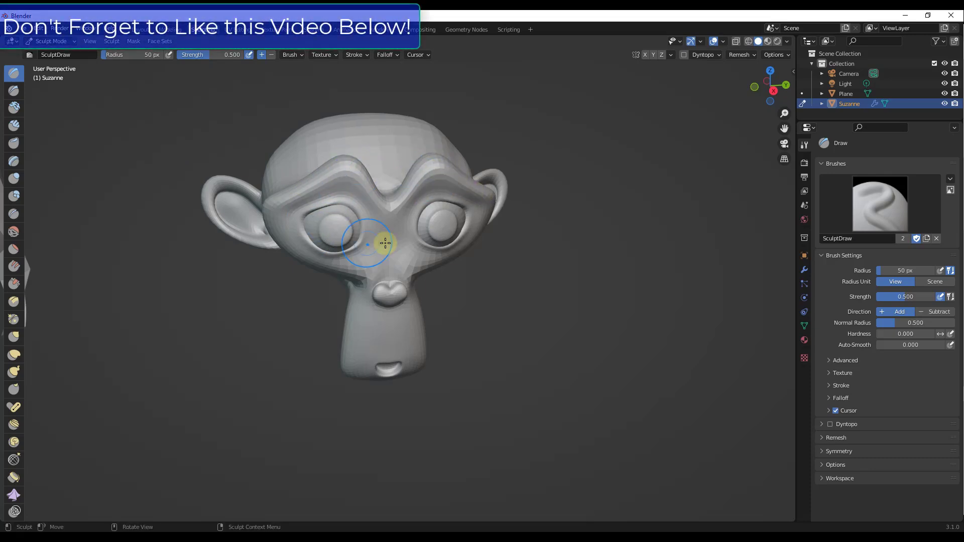
- Sculpt along the right brow, the lower face and the bridge of the nose
middle_drag(383, 241, 398, 243)
scroll(369, 358, up, 4)
scroll(370, 357, up, 3)
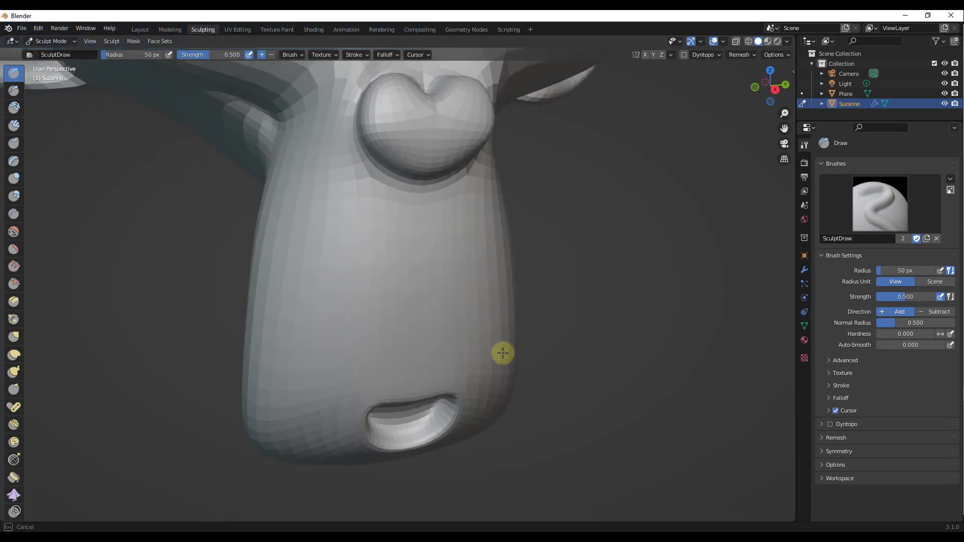
mouse_move(296, 341)
mouse_down()
mouse_move(298, 376)
mouse_move(334, 347)
mouse_up()
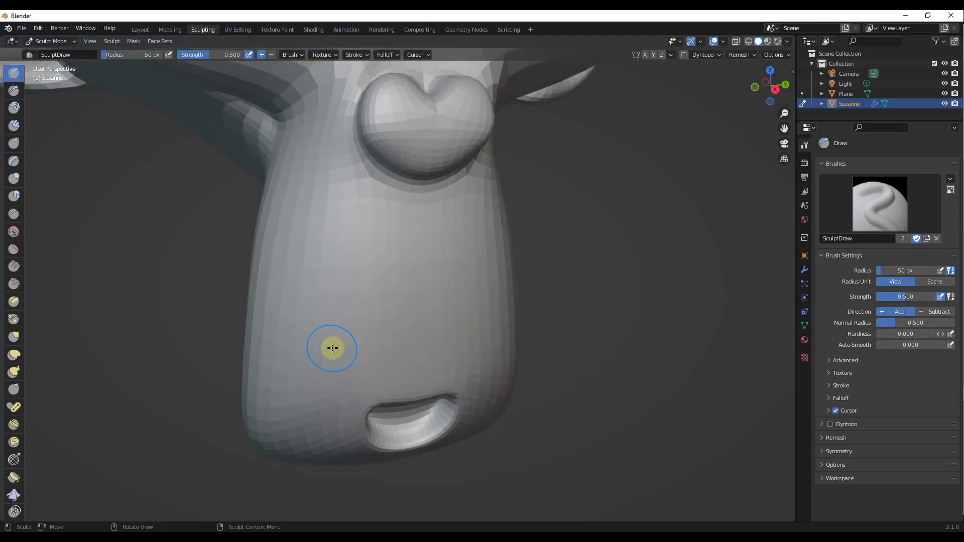
scroll(338, 325, down, 6)
scroll(348, 207, up, 1)
mouse_move(333, 199)
middle_down()
mouse_move(339, 193)
mouse_move(362, 210)
middle_up()
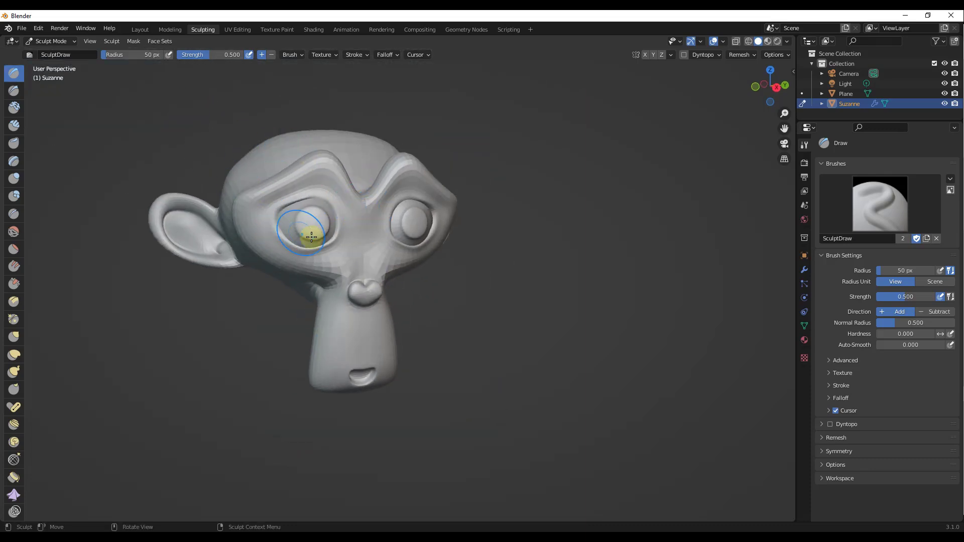
mouse_move(355, 216)
mouse_down()
mouse_move(360, 256)
mouse_move(324, 271)
mouse_move(346, 232)
mouse_move(342, 267)
mouse_move(267, 265)
mouse_move(252, 230)
mouse_move(308, 266)
mouse_move(359, 258)
mouse_move(318, 264)
mouse_up()
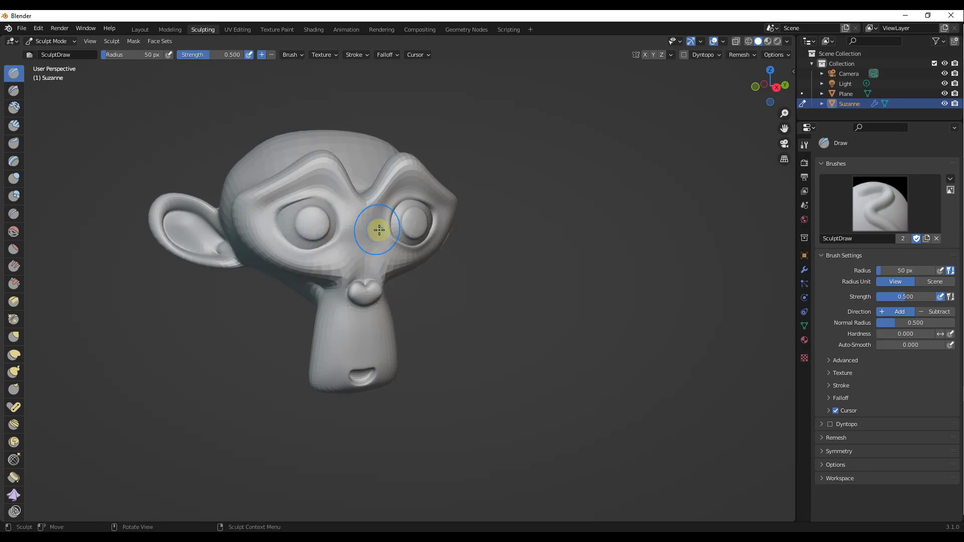
- Duplicate Suzanne to the right in Layout and delete the copy's Subdivision modifier
click(136, 30)
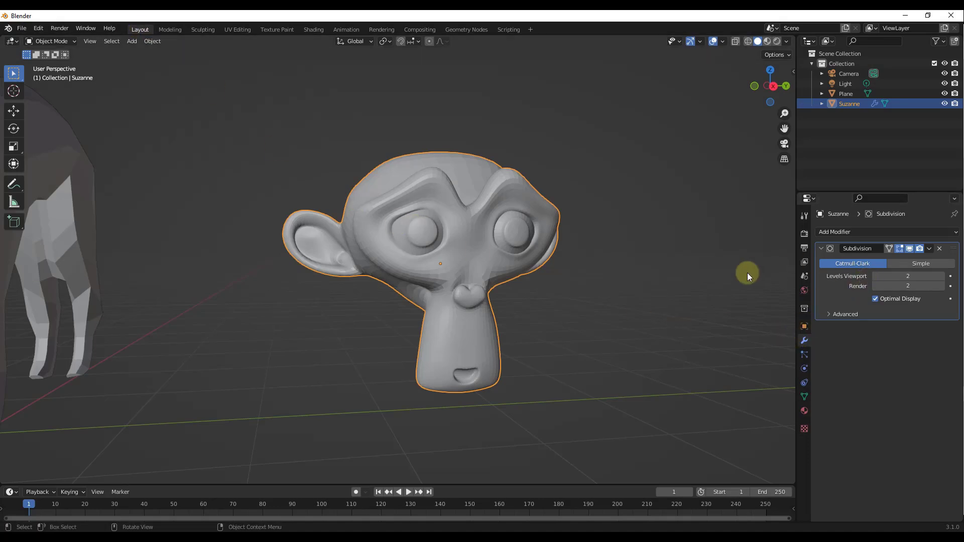
scroll(746, 273, down, 4)
middle_drag(746, 273, 460, 300)
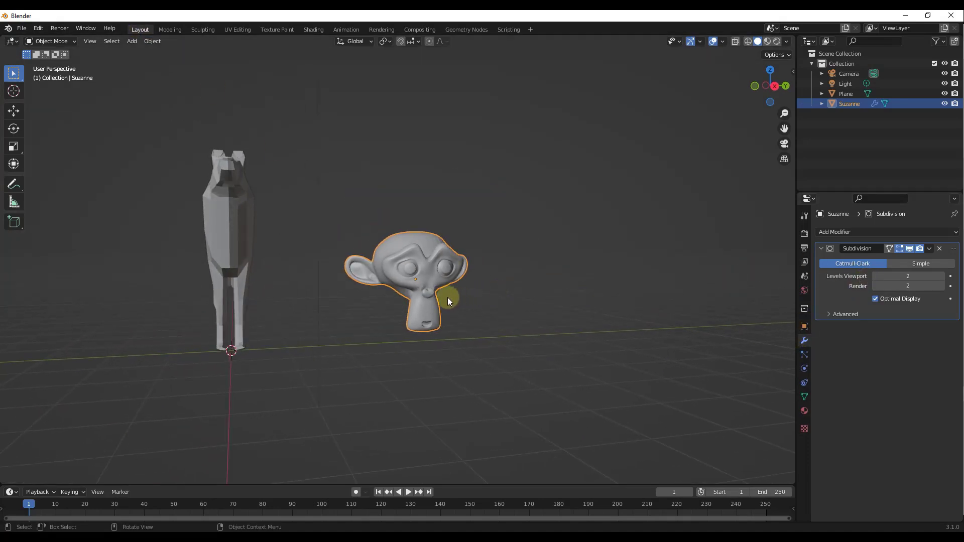
key(shift+d)
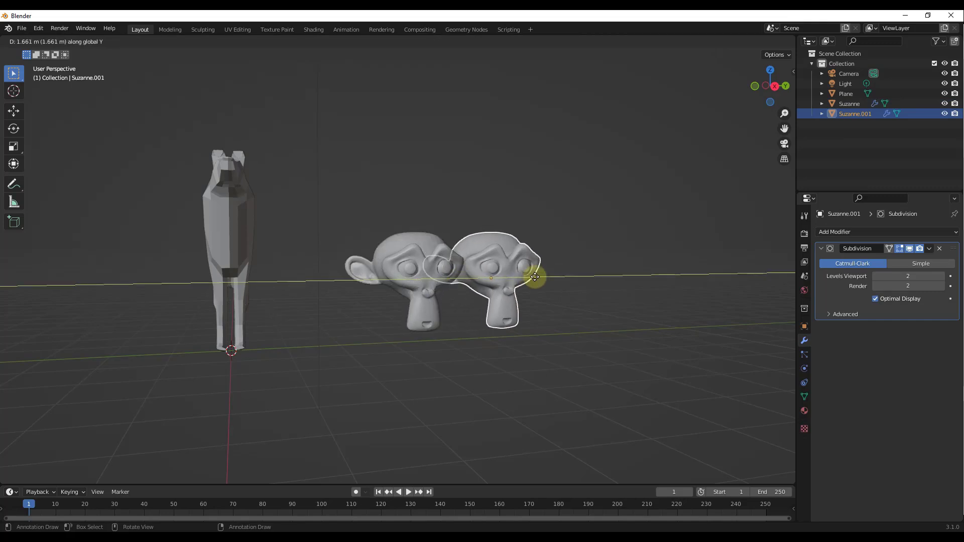
click(592, 275)
key(KP_Decimal)
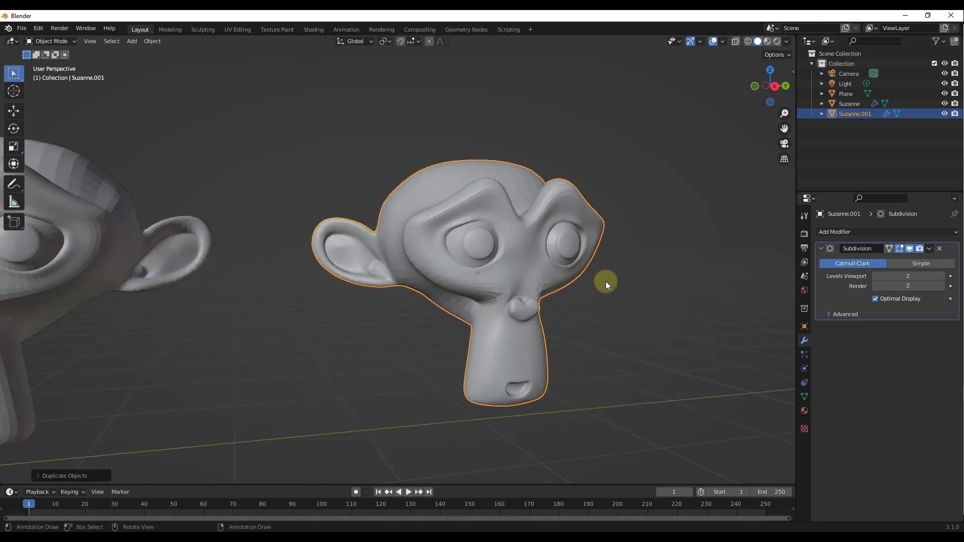
click(940, 249)
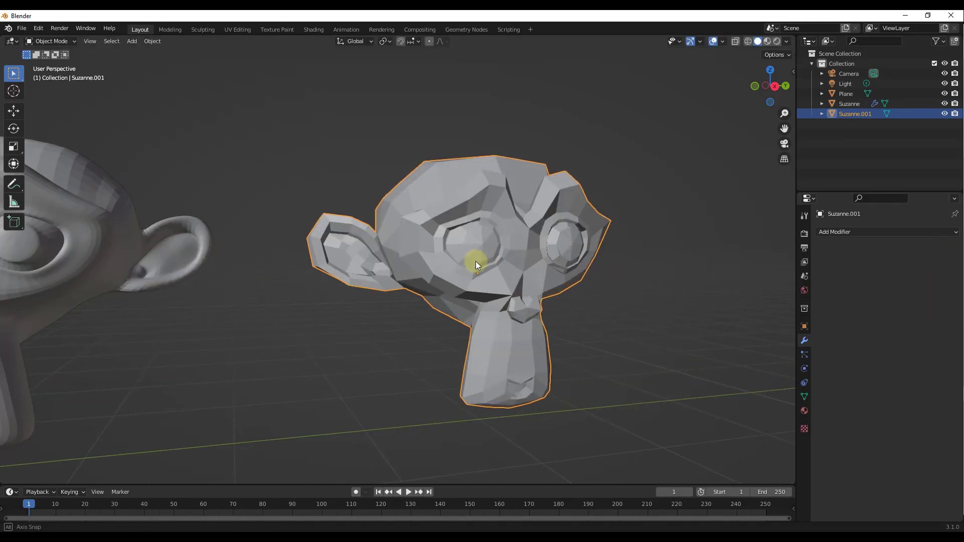
click(841, 232)
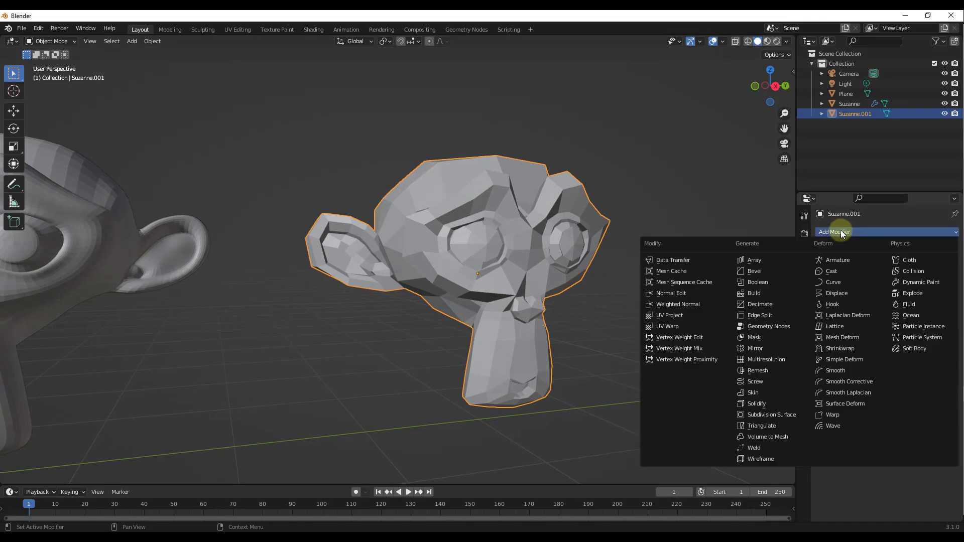
- Add a Multires modifier to Suzanne.001 and subdivide it three times to level 3
click(766, 360)
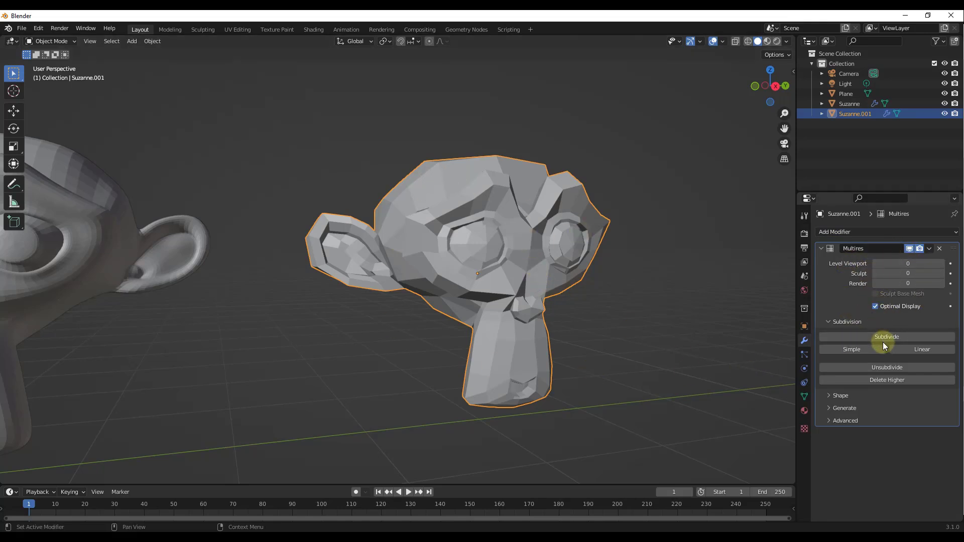
click(908, 337)
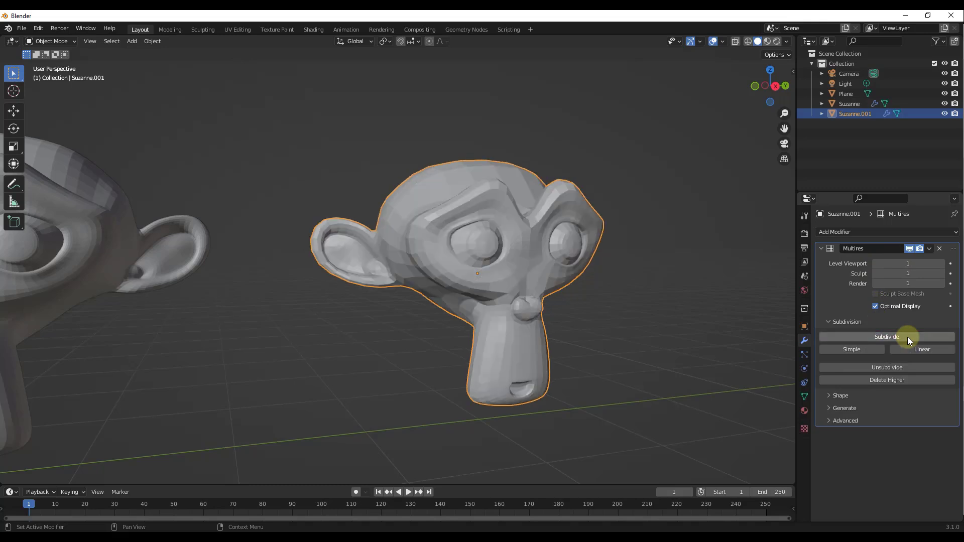
click(902, 337)
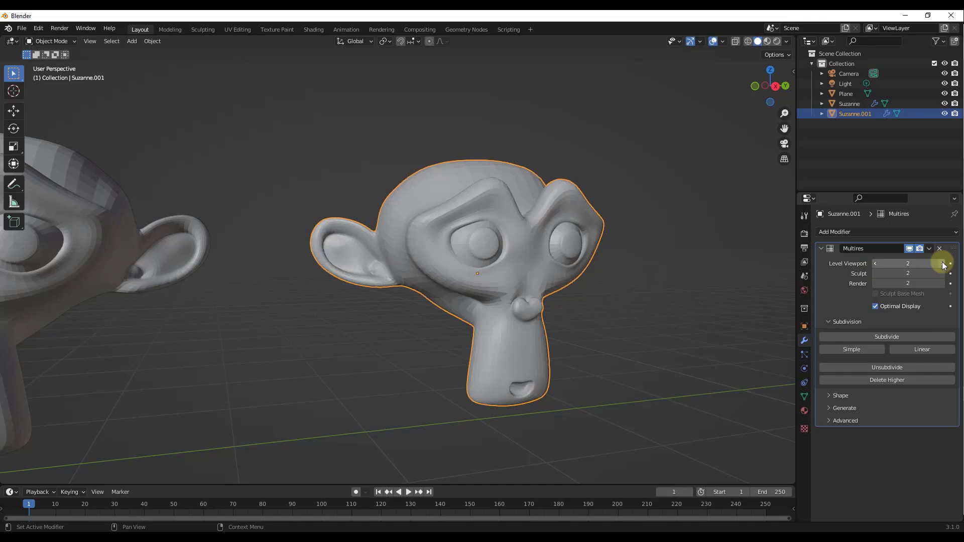
click(889, 341)
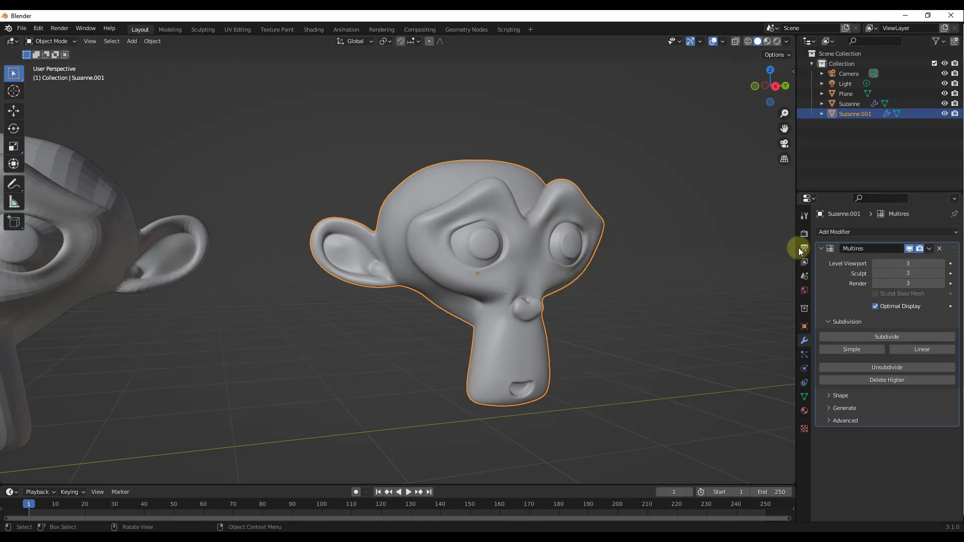
- In Sculpting, raise a Draw ridge between the eyes and a Draw Sharp neck crease
click(203, 30)
scroll(286, 209, down, 3)
scroll(567, 215, up, 4)
ctrl+middle_drag(567, 215, 374, 230)
mouse_move(373, 230)
mouse_down()
mouse_move(373, 204)
mouse_move(372, 244)
mouse_move(379, 221)
mouse_move(351, 269)
mouse_move(391, 243)
mouse_move(349, 274)
mouse_move(389, 265)
mouse_move(330, 279)
mouse_move(396, 270)
mouse_move(344, 280)
mouse_move(312, 246)
mouse_up()
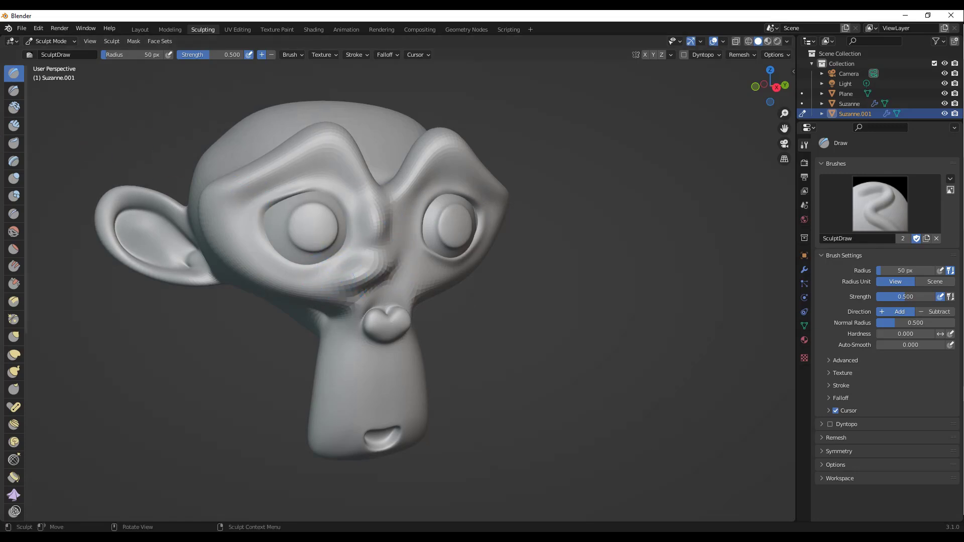
click(13, 91)
mouse_move(351, 349)
mouse_down()
mouse_move(330, 383)
mouse_move(337, 354)
mouse_move(323, 370)
mouse_move(330, 398)
mouse_move(333, 361)
mouse_move(333, 414)
mouse_move(346, 351)
mouse_move(338, 421)
mouse_move(346, 350)
mouse_up()
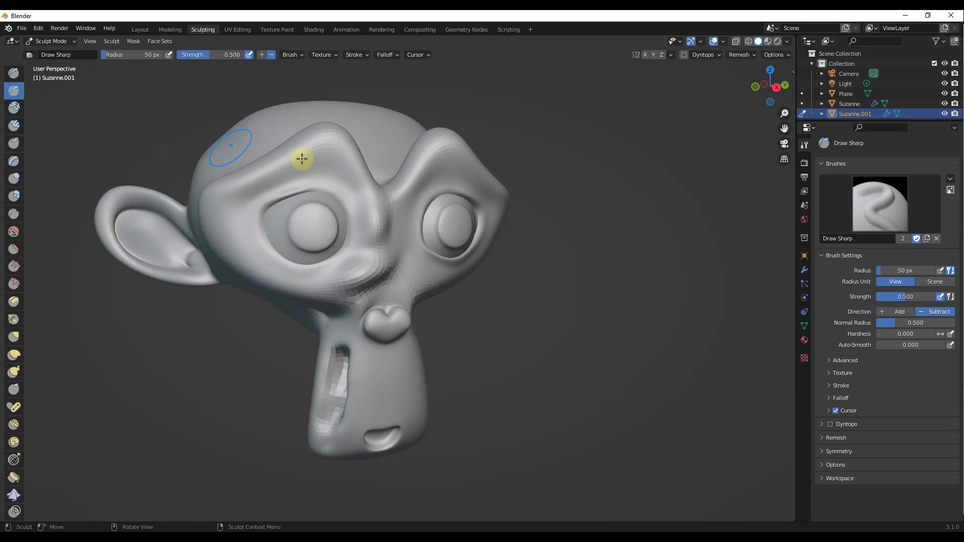
- Sculpt blocky raised Layer brush strokes across Suzanne.001's forehead
middle_drag(301, 157, 389, 185)
scroll(338, 150, down, 3)
scroll(329, 146, up, 8)
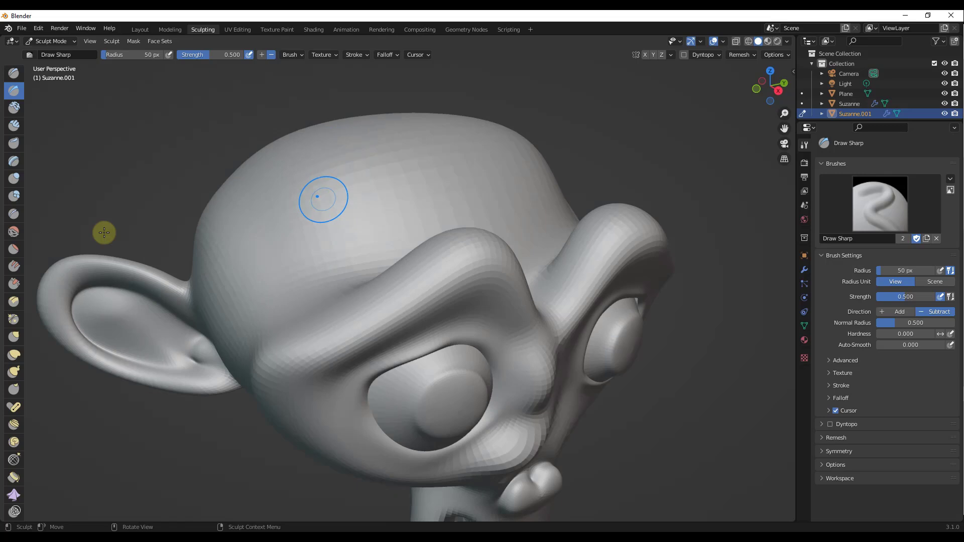
click(13, 161)
drag(225, 223, 269, 236)
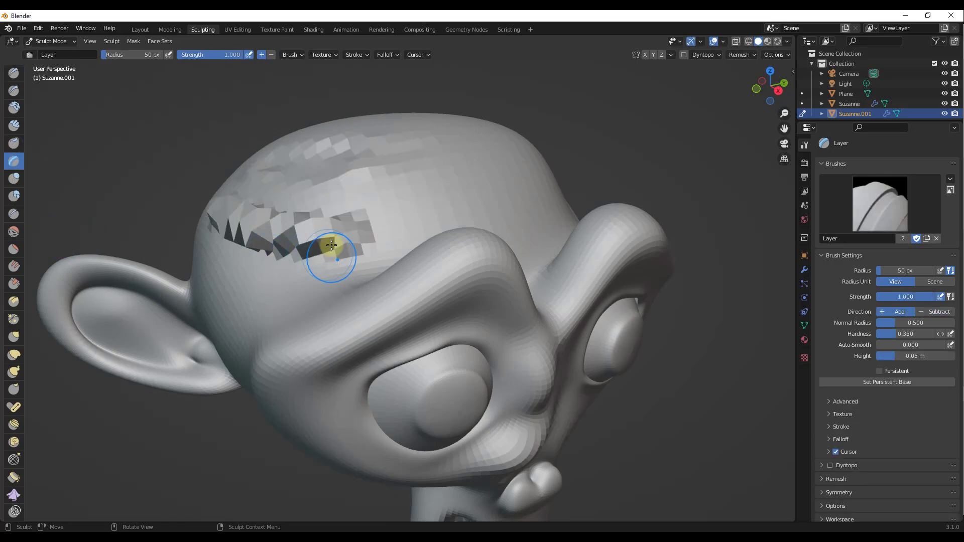
mouse_move(331, 245)
mouse_down()
mouse_move(335, 219)
mouse_move(324, 211)
mouse_move(358, 238)
mouse_move(396, 218)
mouse_move(308, 246)
mouse_move(256, 240)
mouse_move(234, 201)
mouse_up()
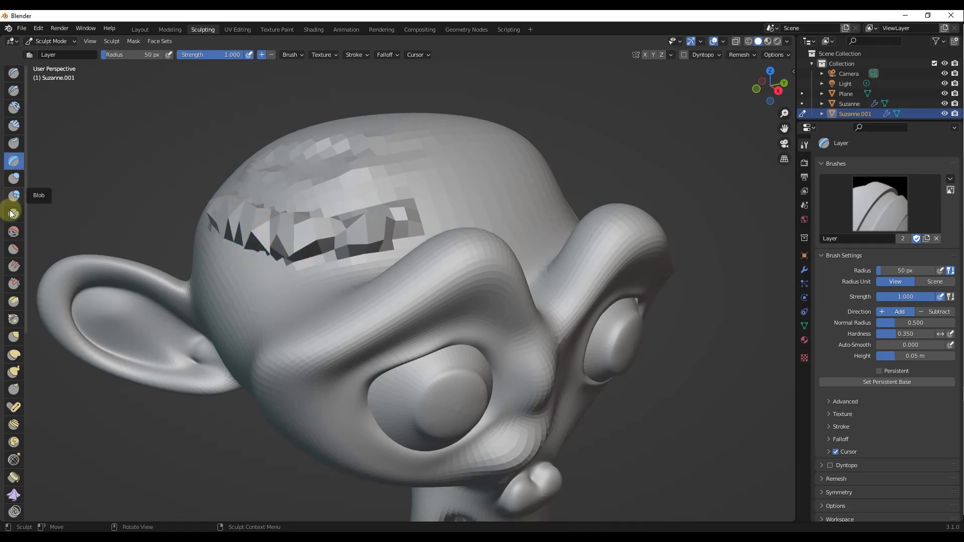
scroll(318, 247, down, 5)
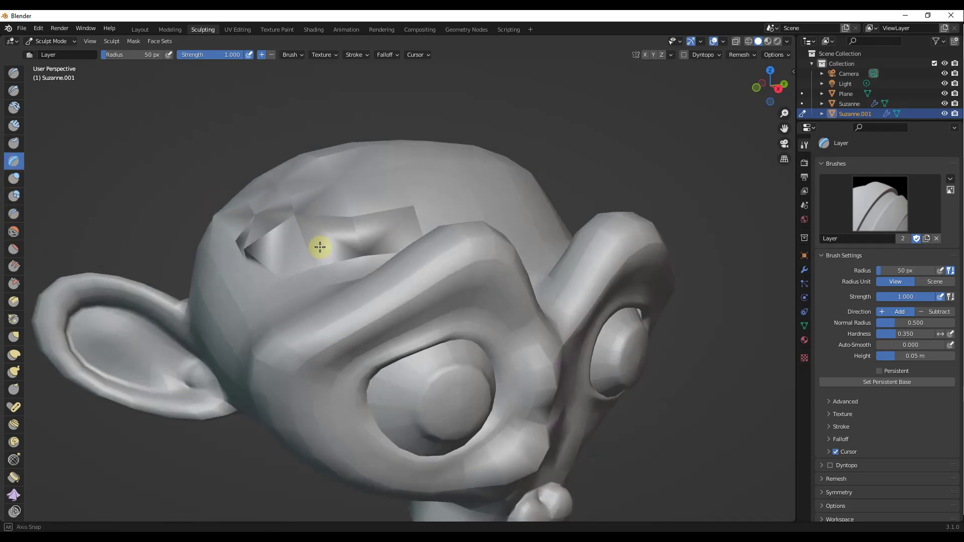
middle_drag(318, 247, 430, 300)
scroll(430, 301, up, 4)
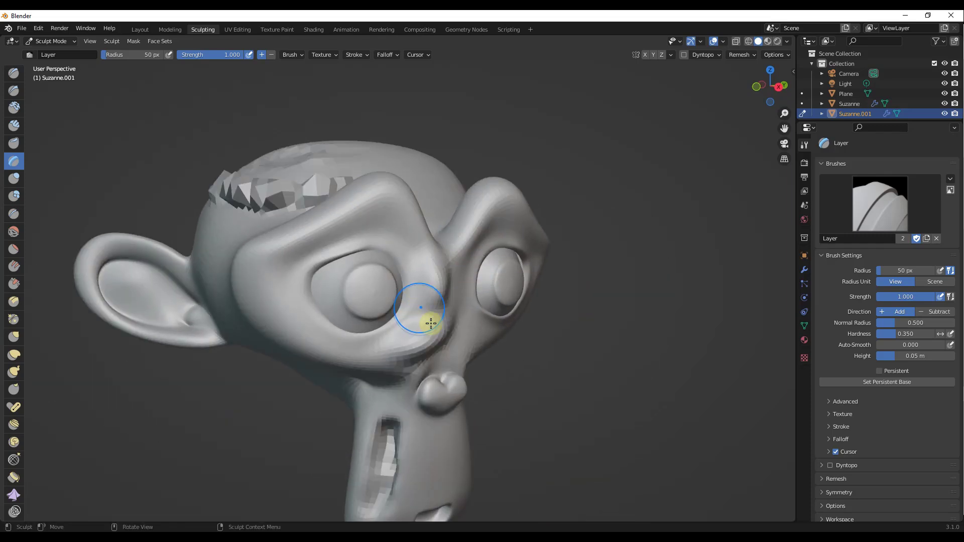
- Step the Multires sculpt level down to 1 and back up to 3 to compare detail
click(804, 272)
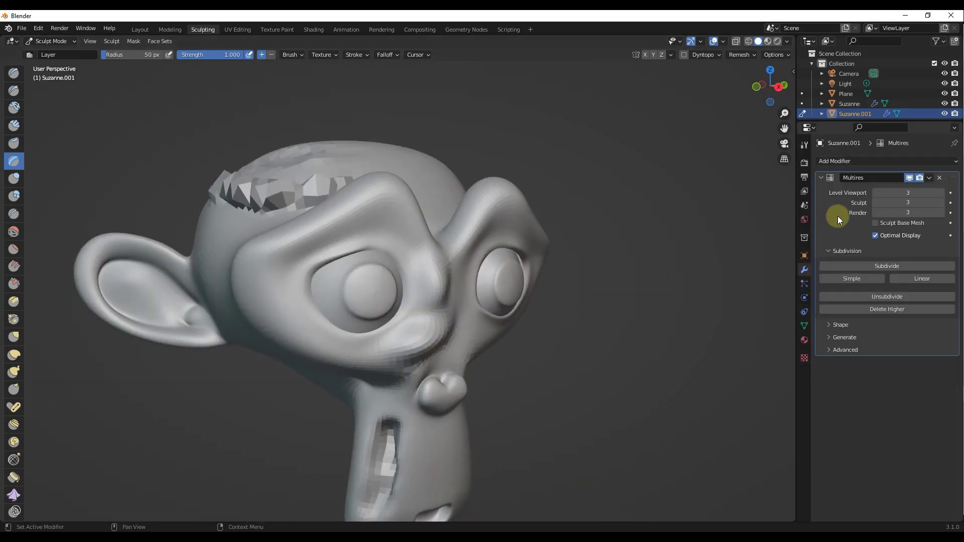
click(874, 203)
click(874, 203)
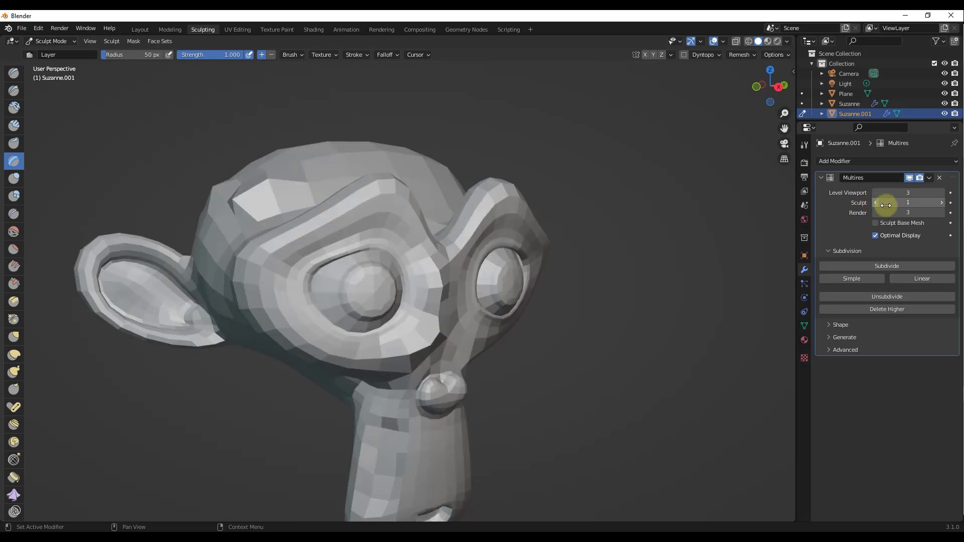
click(941, 203)
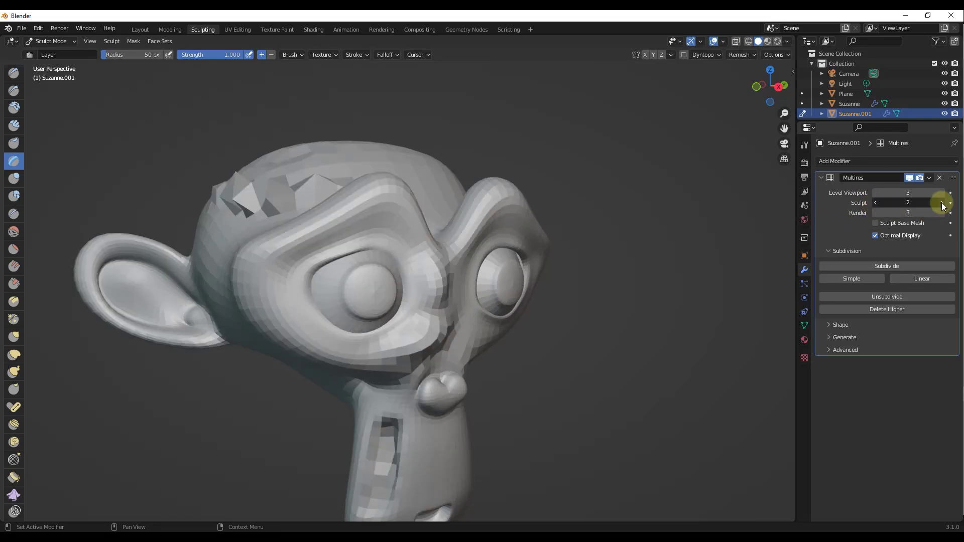
click(941, 203)
mouse_move(330, 201)
middle_down()
mouse_move(303, 220)
mouse_move(323, 209)
mouse_move(323, 241)
middle_up()
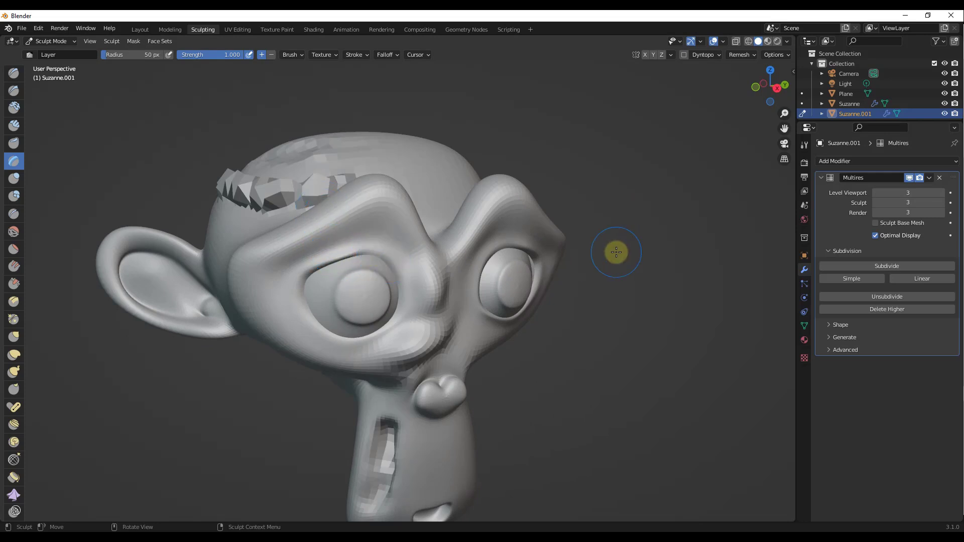
key(KP_Subtract)
click(889, 189)
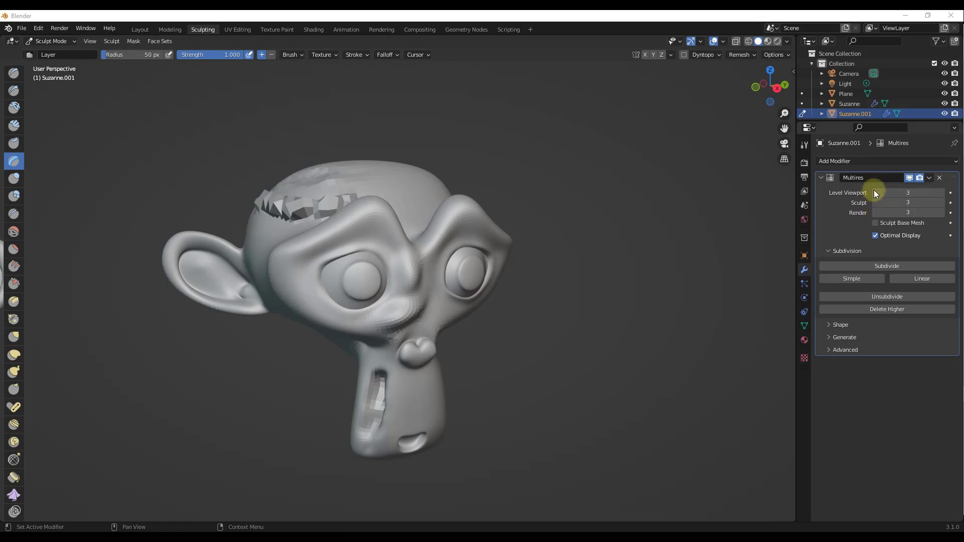
- In Layout, drop the Multires viewport level to 1 and back to 3, then resume sculpting
click(140, 30)
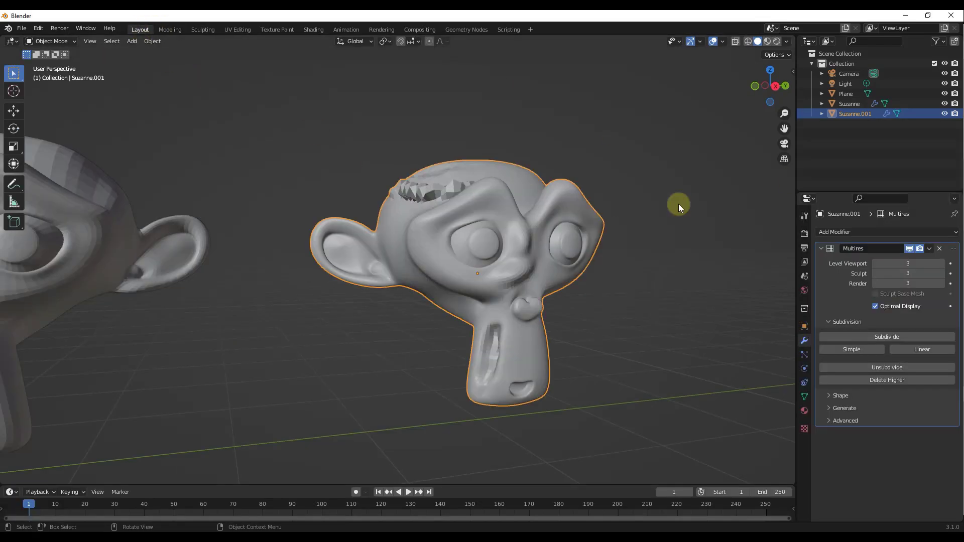
click(875, 263)
click(876, 263)
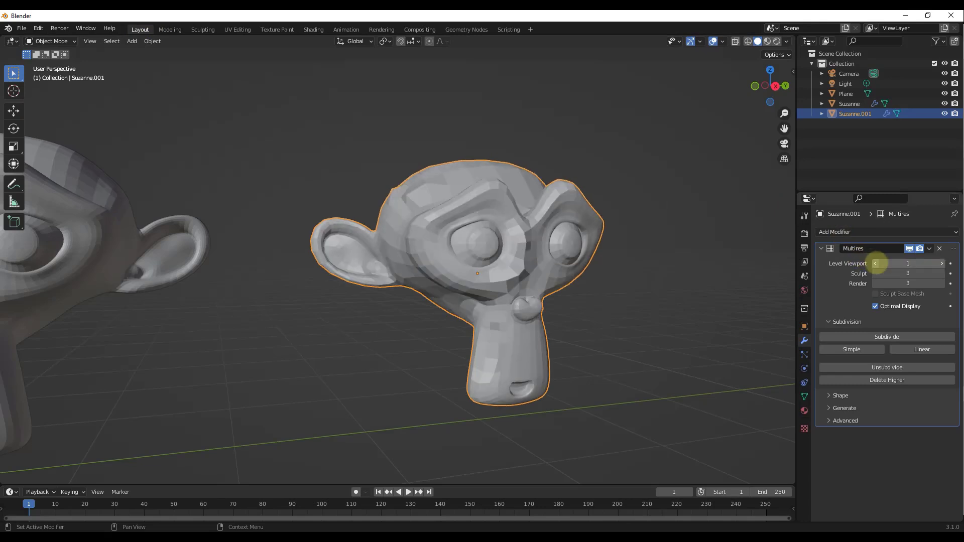
click(943, 263)
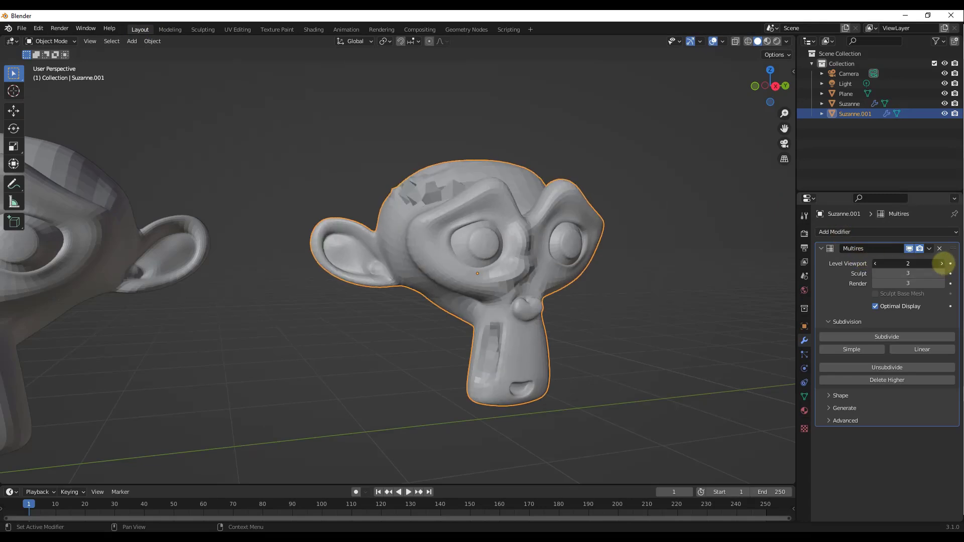
click(942, 264)
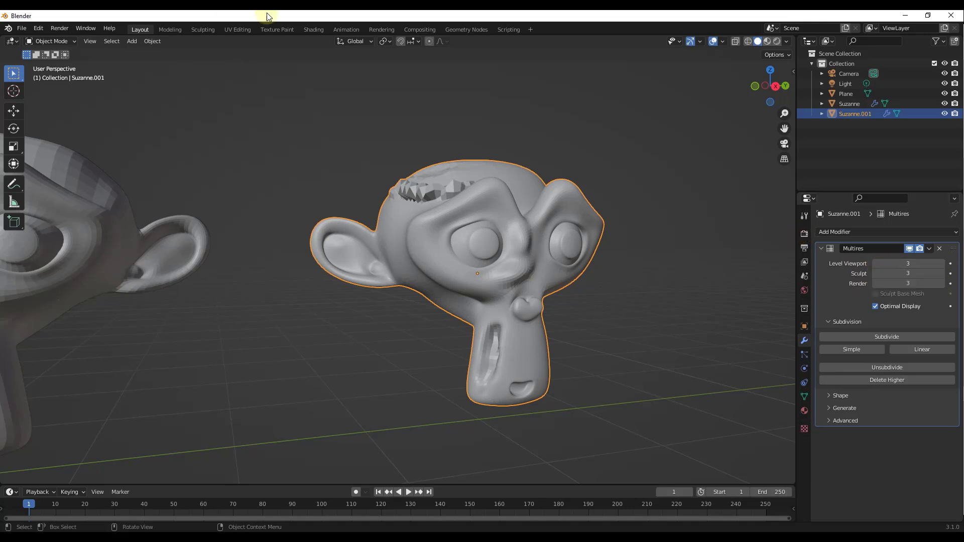
click(203, 29)
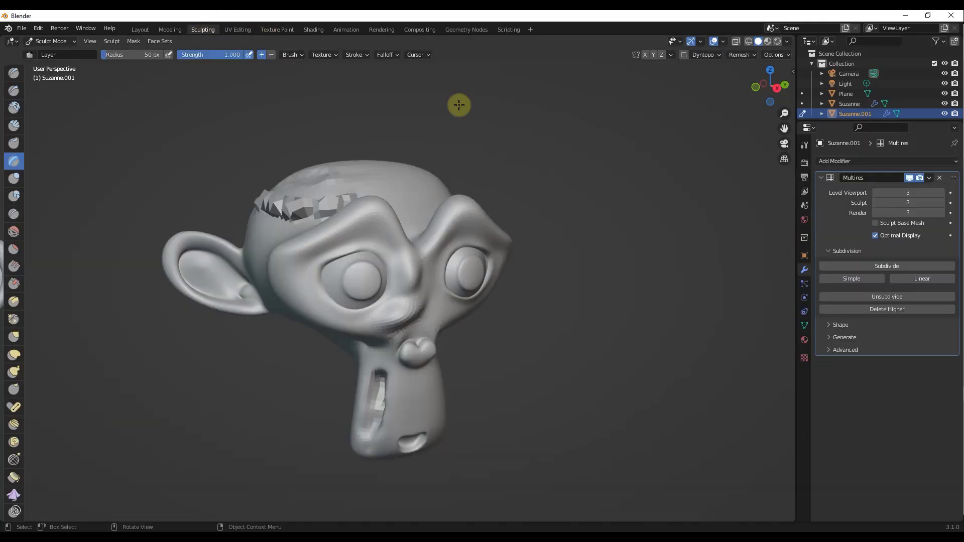
click(875, 203)
click(875, 203)
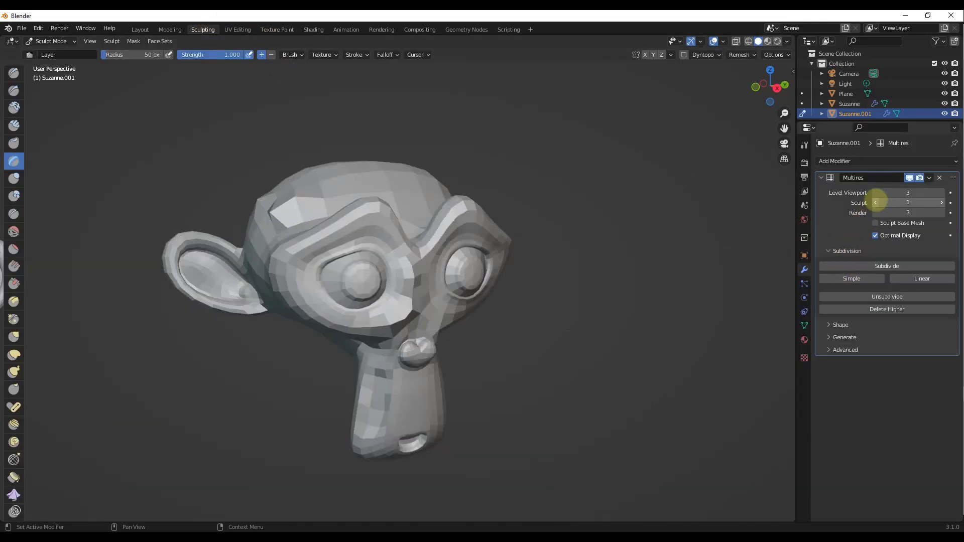
click(942, 203)
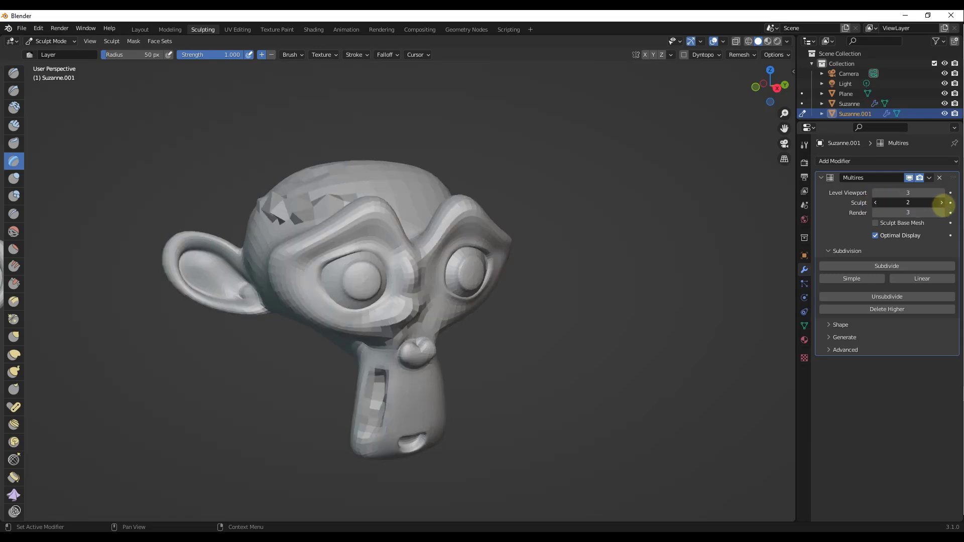
click(942, 203)
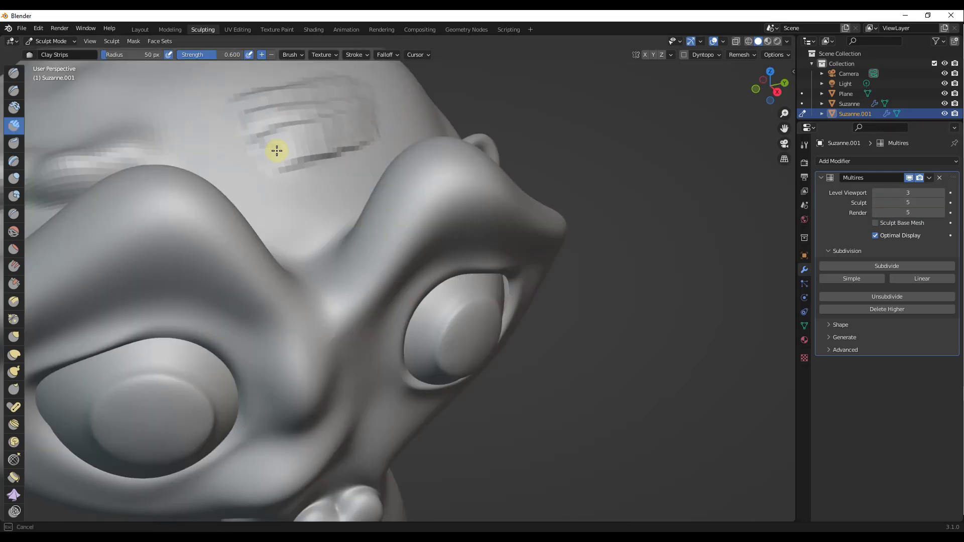
- Lay Clay Strips strokes across the forehead, between the eyes and above the left eye
mouse_move(277, 150)
mouse_down()
mouse_move(338, 76)
mouse_move(243, 88)
mouse_move(404, 88)
mouse_move(308, 98)
mouse_up()
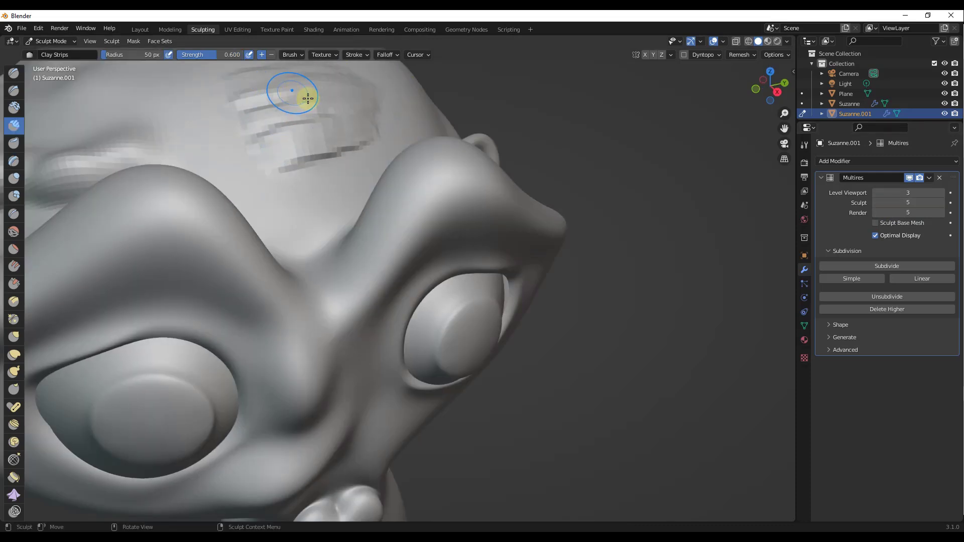
scroll(308, 99, down, 6)
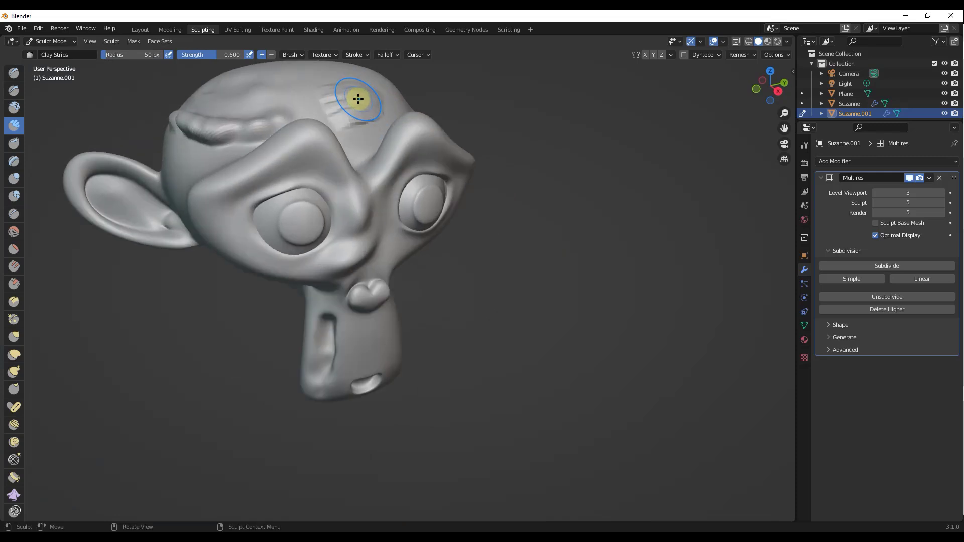
scroll(356, 97, up, 3)
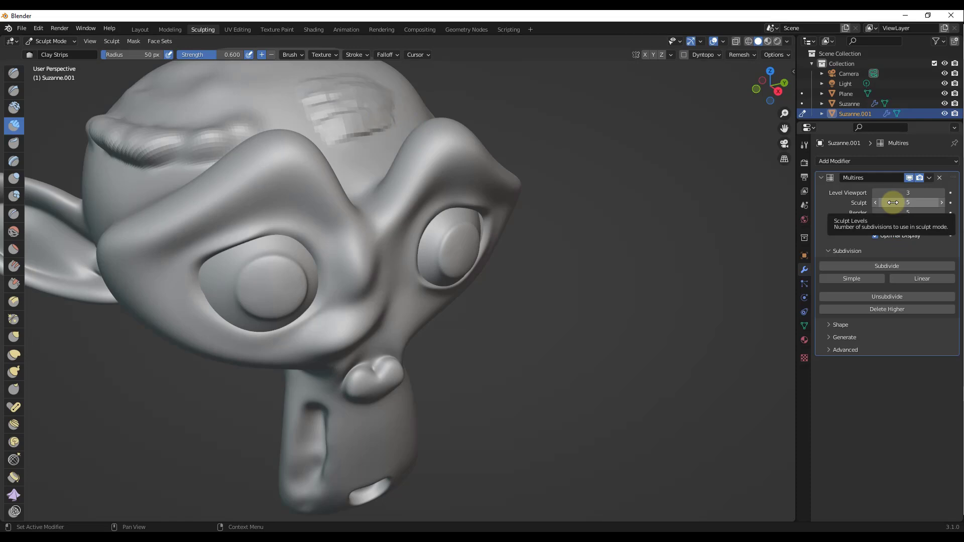
scroll(387, 236, down, 5)
mouse_move(387, 247)
middle_down()
mouse_move(387, 226)
mouse_move(241, 221)
middle_up()
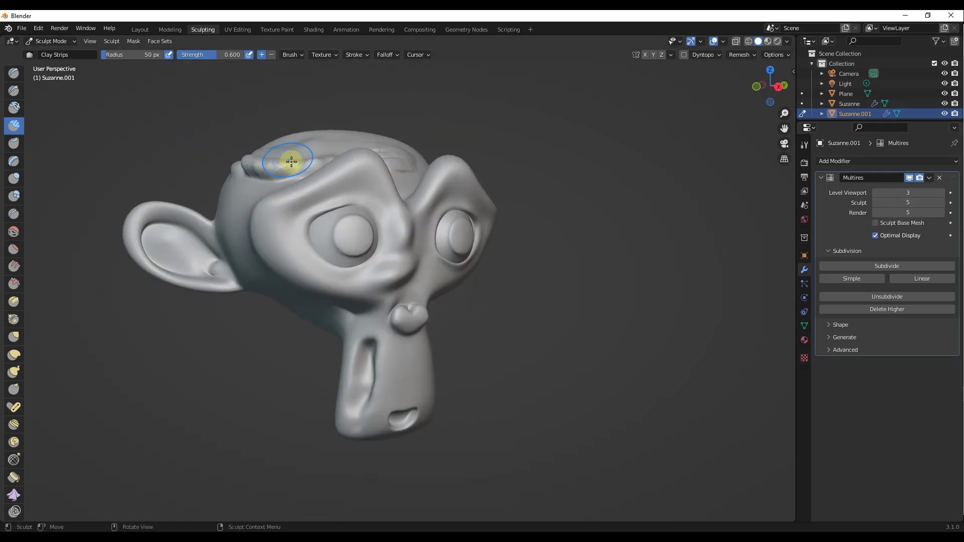
mouse_move(341, 155)
mouse_down()
mouse_move(387, 170)
mouse_move(399, 208)
mouse_move(413, 211)
mouse_move(396, 242)
mouse_move(374, 233)
mouse_move(394, 244)
mouse_move(720, 244)
mouse_move(883, 232)
mouse_up()
mouse_move(355, 162)
mouse_down()
mouse_move(334, 161)
mouse_move(273, 208)
mouse_up()
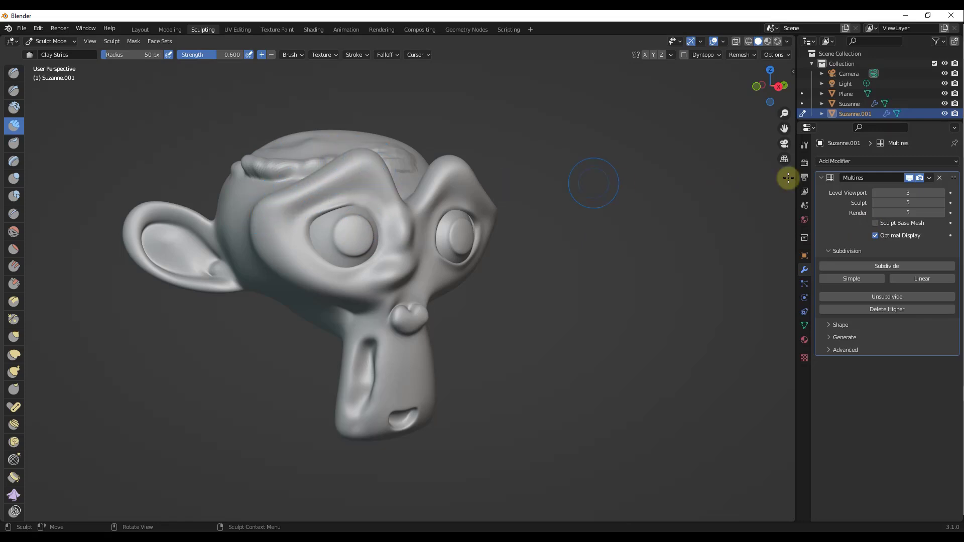
- With Sculpt Base Mesh on, Clay Strips sculpt Suzanne's right eye and brow bump, then disable it
click(875, 223)
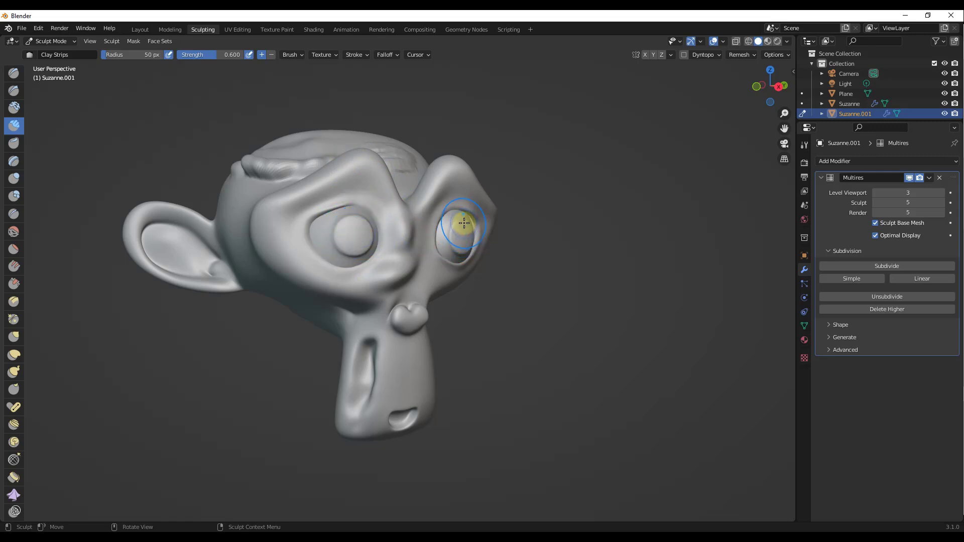
scroll(463, 228, up, 3)
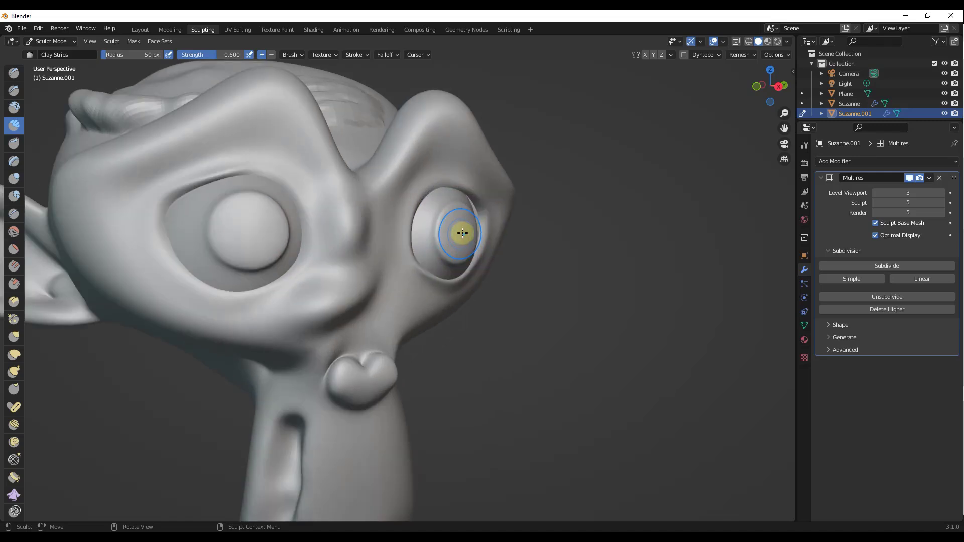
mouse_move(463, 233)
mouse_down()
mouse_move(476, 228)
mouse_move(459, 232)
mouse_move(458, 220)
mouse_move(450, 237)
mouse_move(443, 220)
mouse_move(437, 232)
mouse_move(437, 252)
mouse_move(459, 264)
mouse_move(473, 246)
mouse_move(447, 195)
mouse_up()
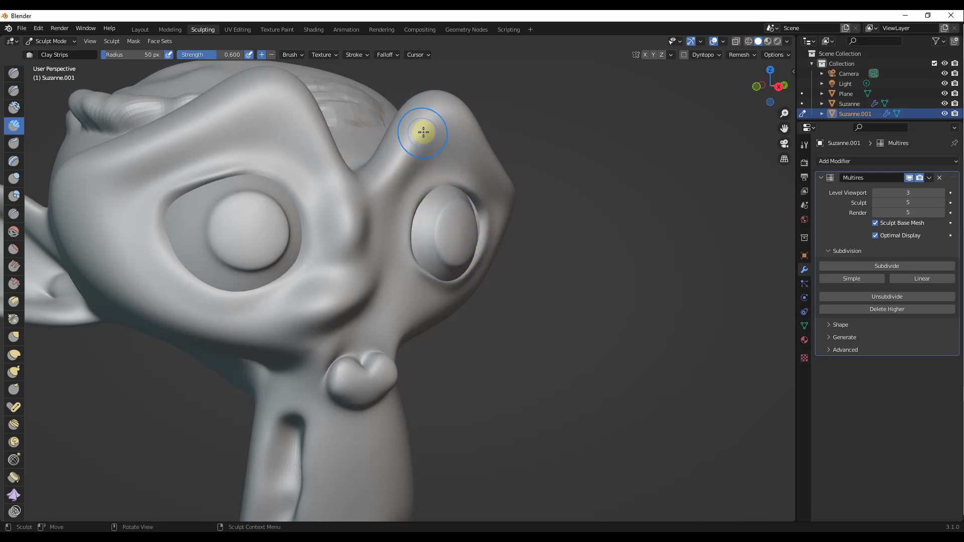
mouse_move(437, 107)
mouse_down()
mouse_move(454, 79)
mouse_move(434, 113)
mouse_move(454, 89)
mouse_move(415, 102)
mouse_move(415, 127)
mouse_move(438, 109)
mouse_move(476, 130)
mouse_move(435, 113)
mouse_move(396, 145)
mouse_move(443, 118)
mouse_move(425, 123)
mouse_move(467, 136)
mouse_up()
click(875, 223)
click(874, 235)
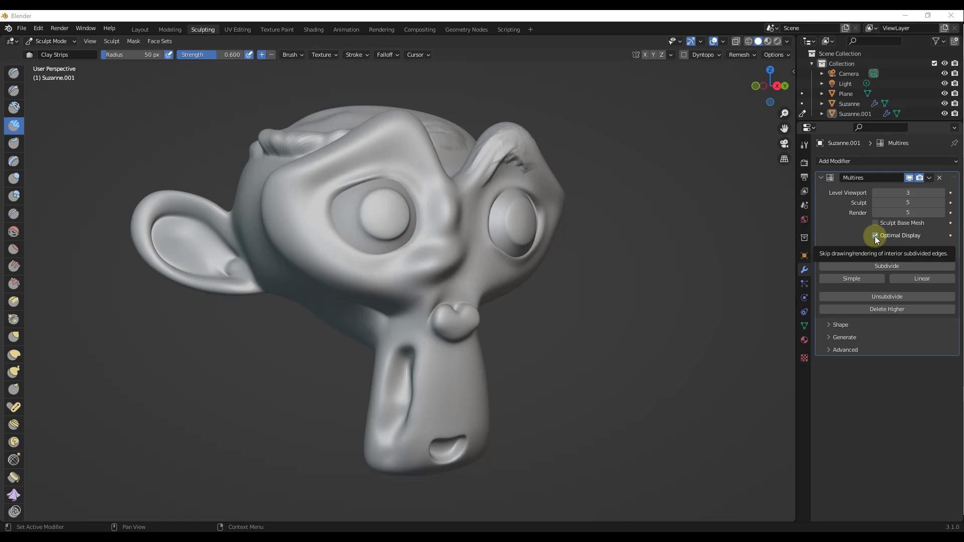
- Return to the Layout workspace and display Suzanne.001 in wireframe shading
click(748, 42)
click(140, 30)
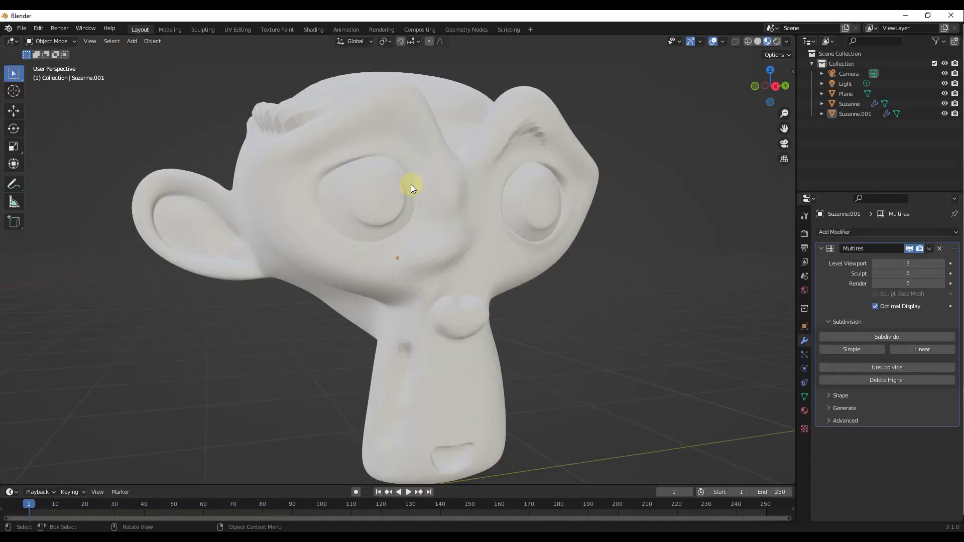
click(747, 43)
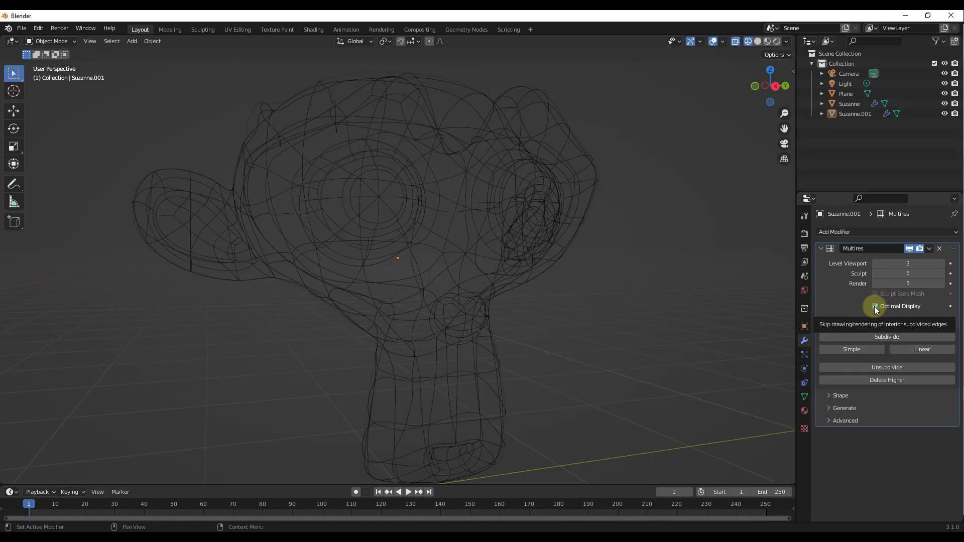
mouse_move(532, 199)
middle_down()
mouse_move(532, 236)
mouse_move(552, 207)
mouse_move(585, 210)
mouse_move(529, 209)
middle_up()
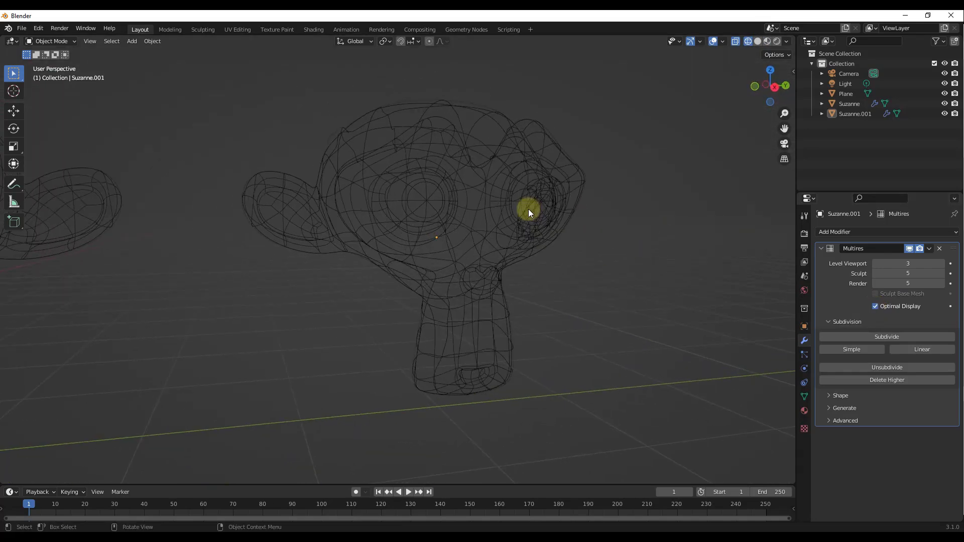
- Turn off Multires Optimal Display to reveal every subdivided edge of the wireframe
click(875, 306)
middle_drag(411, 209, 468, 219)
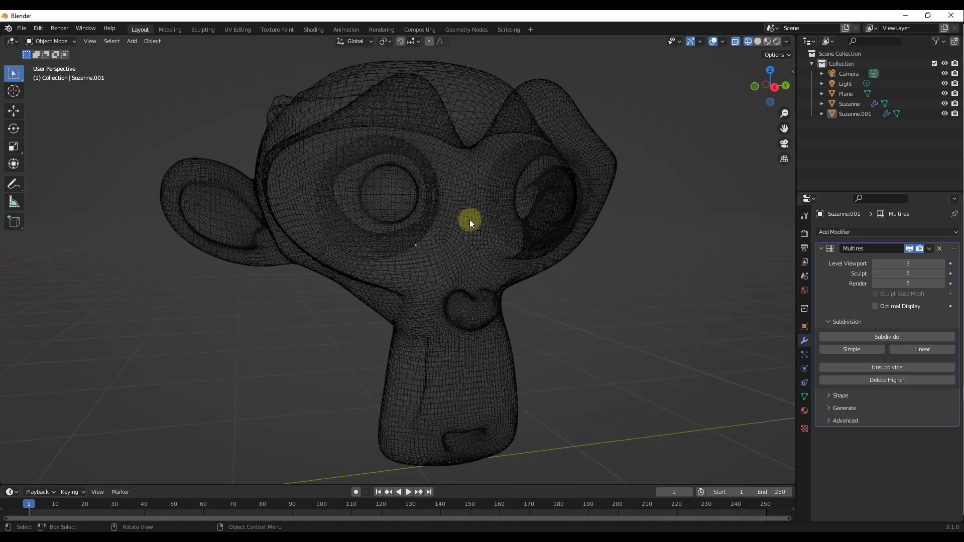
scroll(472, 180, down, 2)
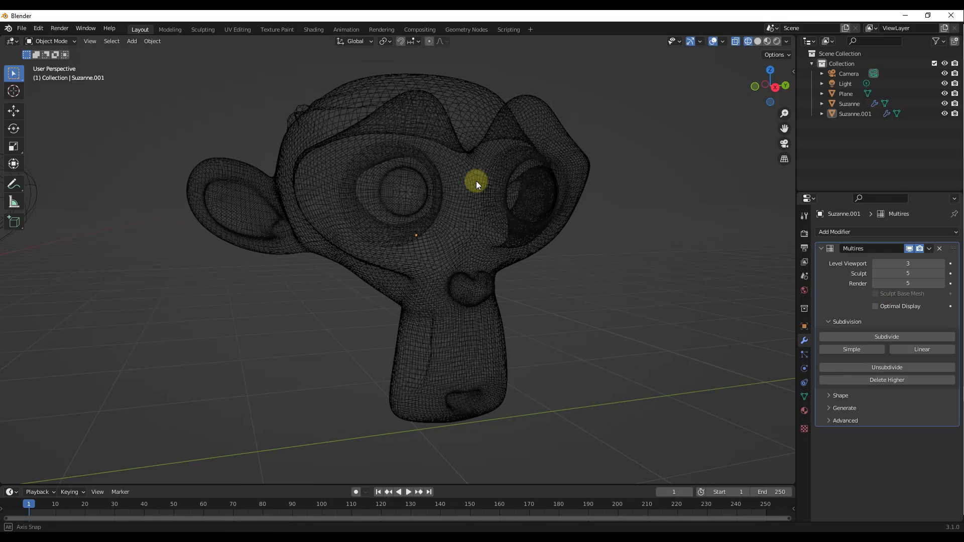
scroll(486, 185, up, 1)
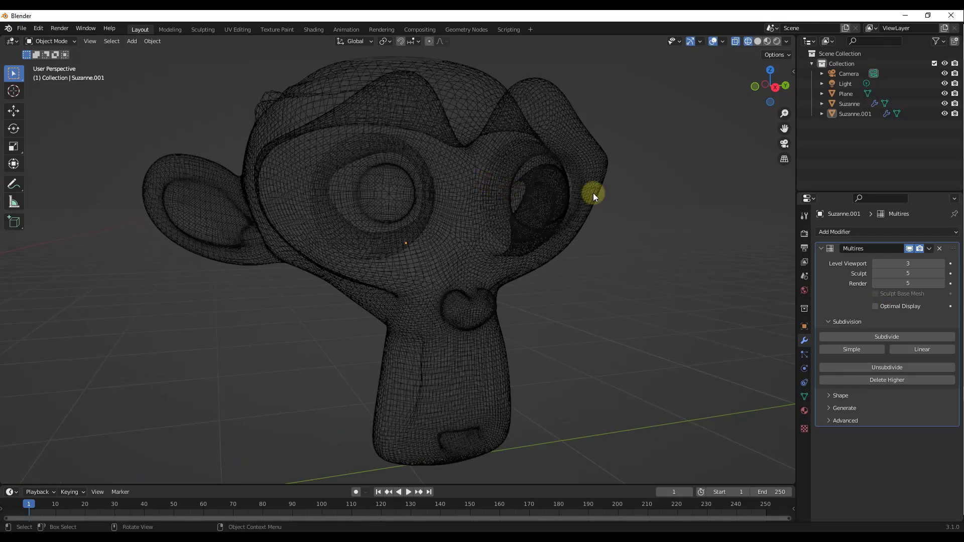
- Re-enable Optimal Display and give the left Cube one smooth Multires Subdivide level
click(875, 306)
click(453, 207)
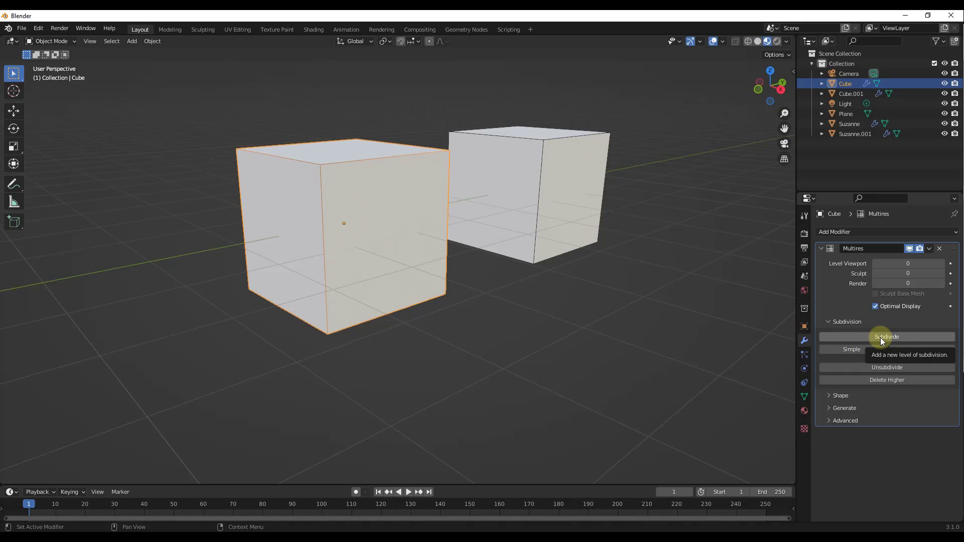
click(880, 338)
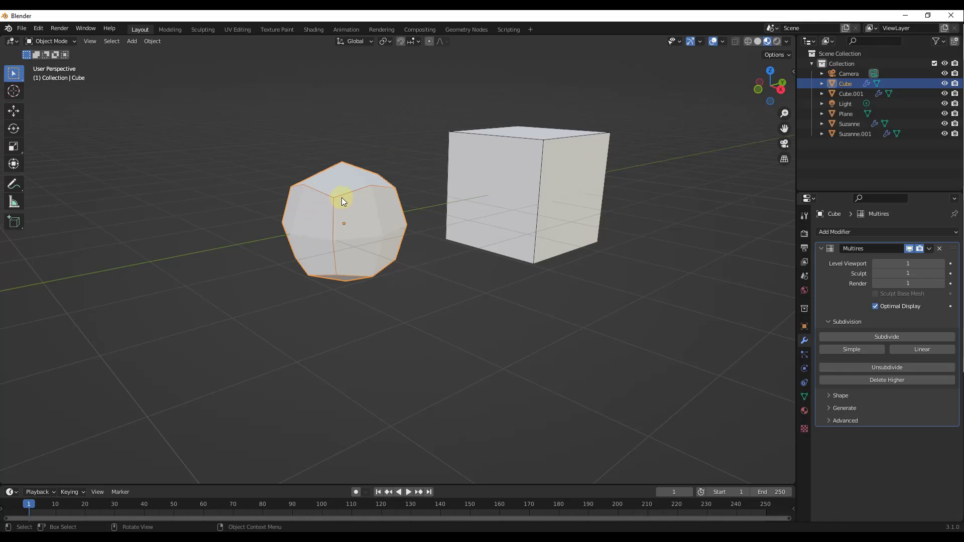
mouse_move(342, 198)
middle_down()
mouse_move(337, 209)
mouse_move(341, 199)
middle_up()
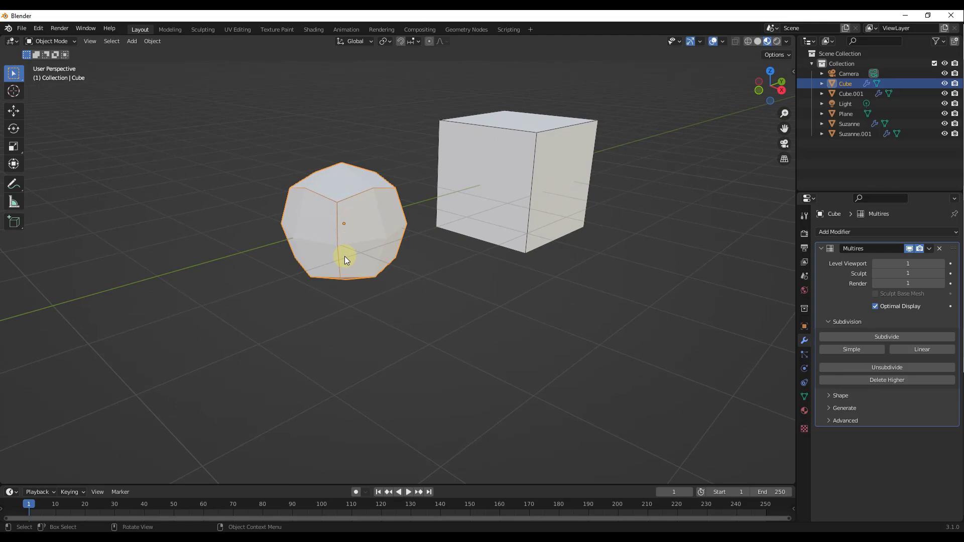
- Select Cube.001 and add Simple subdivision until its Multires levels reach 3
click(519, 172)
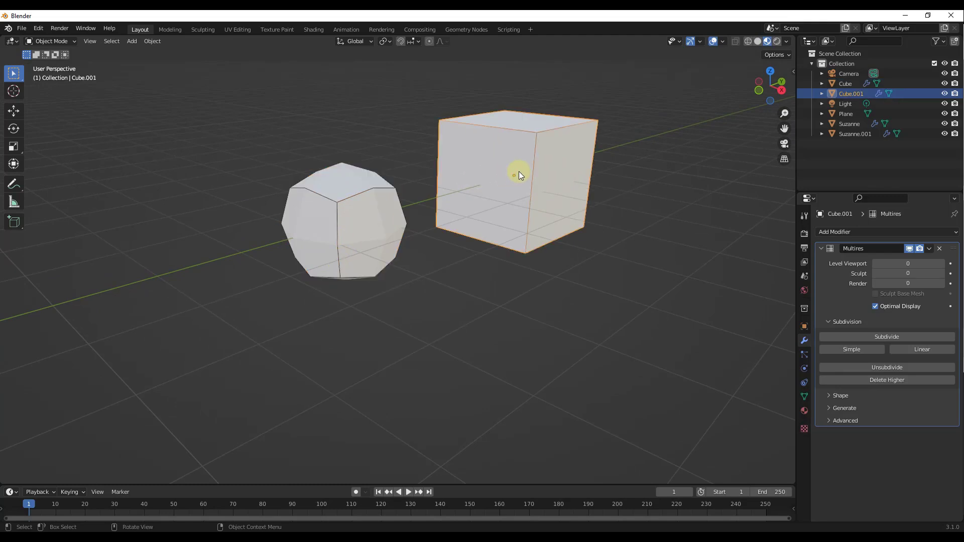
middle_drag(450, 196, 508, 204)
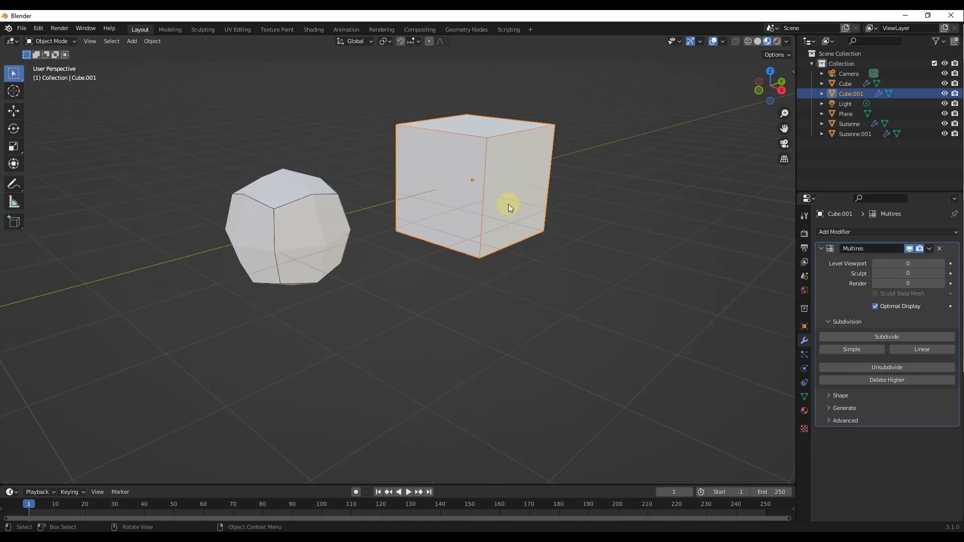
click(844, 83)
click(506, 172)
middle_drag(711, 213, 720, 221)
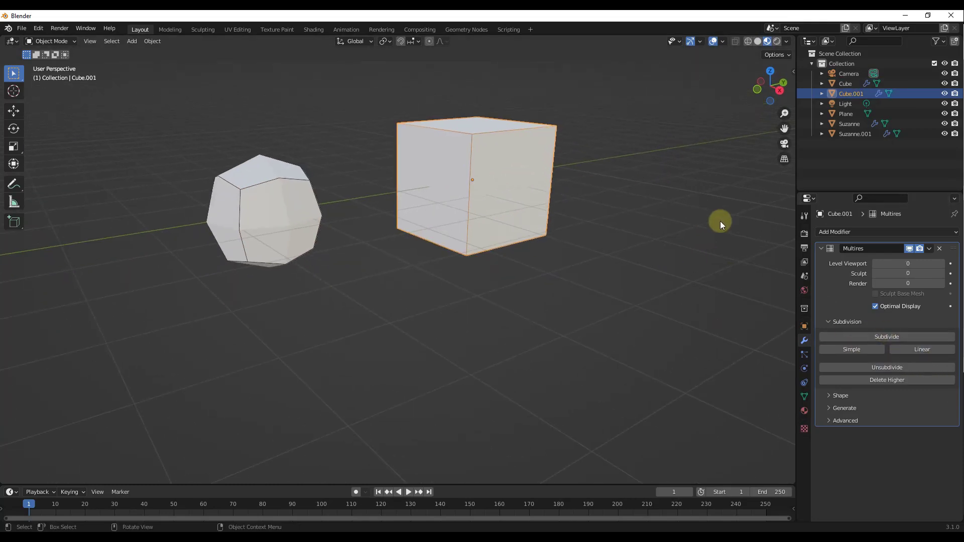
click(856, 352)
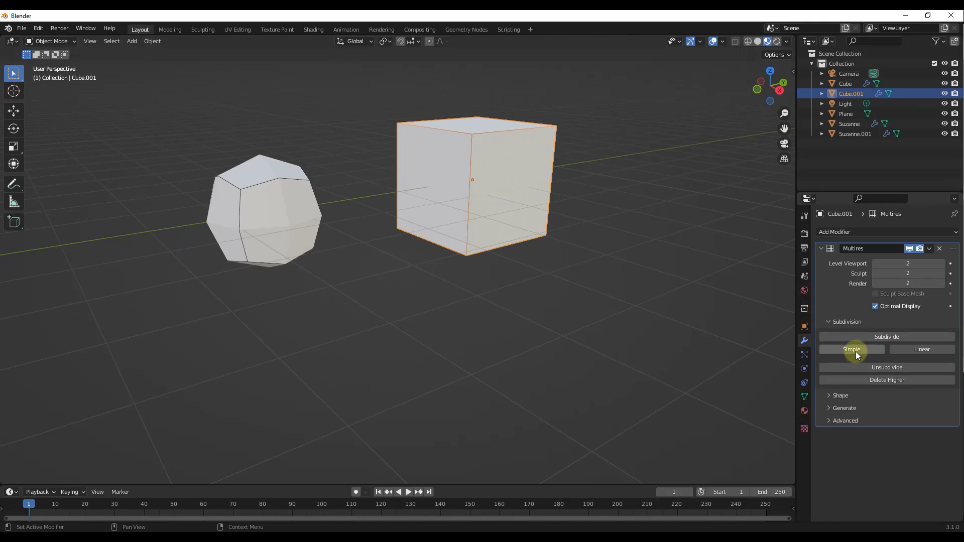
click(855, 351)
mouse_move(570, 111)
middle_down()
mouse_move(530, 179)
mouse_move(546, 182)
mouse_move(527, 177)
middle_up()
- In the Sculpting workspace, draw strokes down Cube.001's front face and along its top edge
click(200, 30)
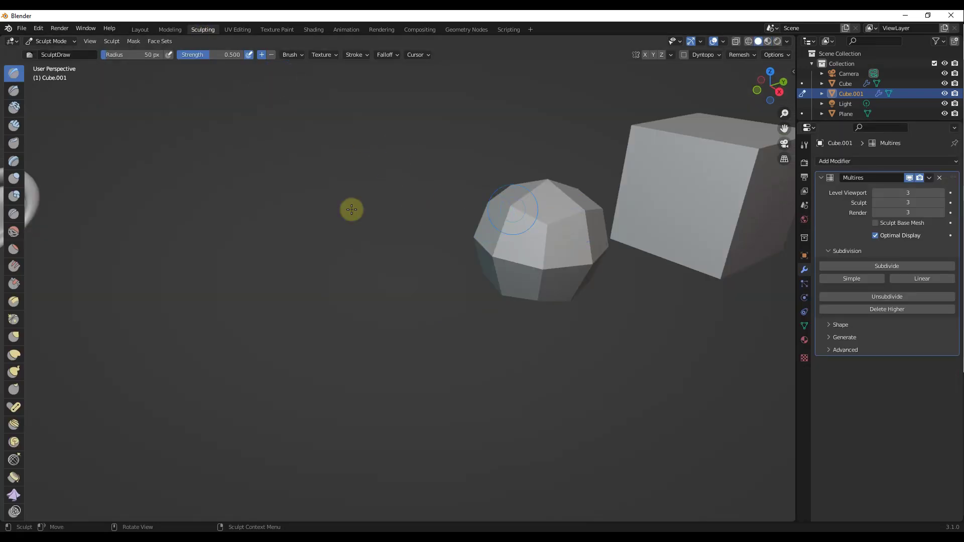
scroll(351, 209, down, 3)
scroll(458, 146, up, 5)
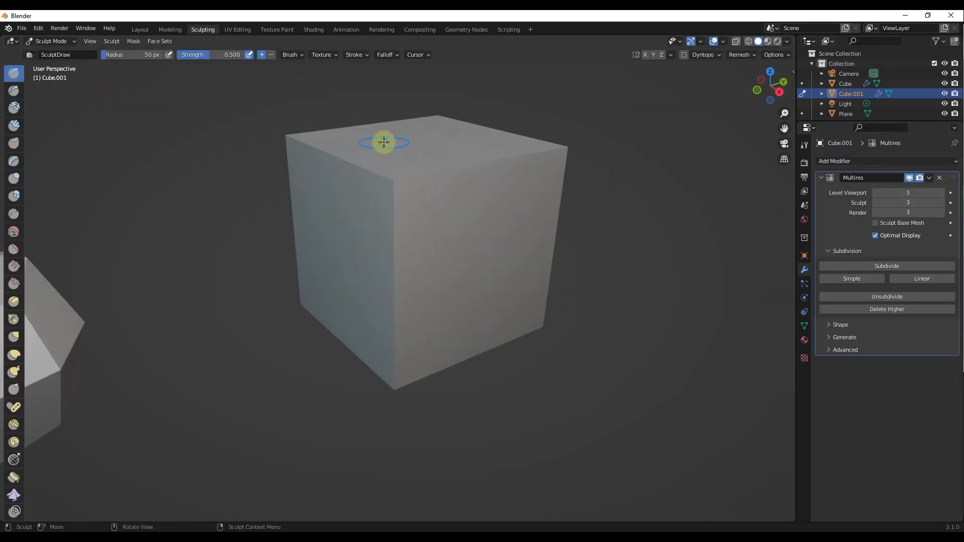
mouse_move(419, 157)
mouse_down()
mouse_move(434, 172)
mouse_move(447, 253)
mouse_move(440, 154)
mouse_move(453, 216)
mouse_move(420, 156)
mouse_move(399, 150)
mouse_move(465, 195)
mouse_move(439, 149)
mouse_move(365, 138)
mouse_move(457, 152)
mouse_move(461, 138)
mouse_move(500, 172)
mouse_move(514, 218)
mouse_move(500, 288)
mouse_move(485, 245)
mouse_move(414, 192)
mouse_up()
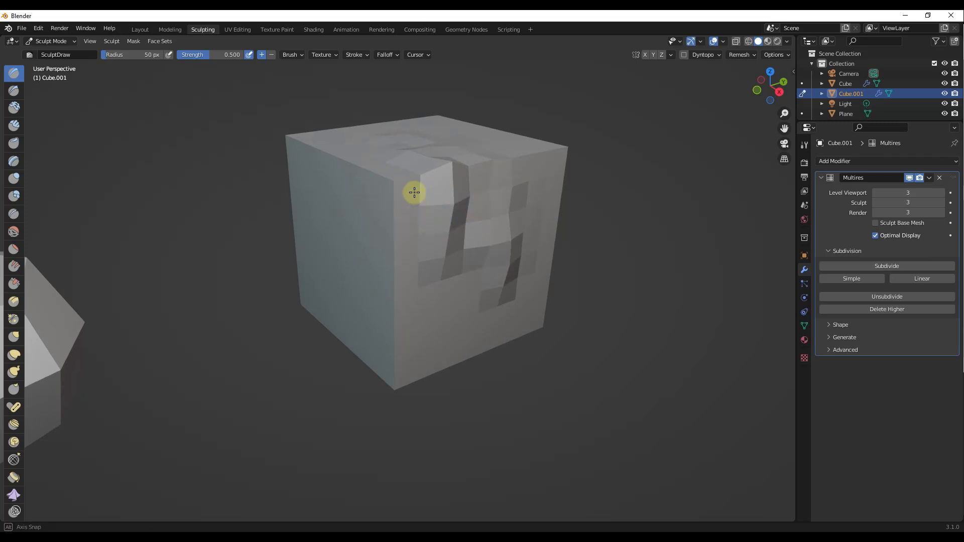
middle_drag(414, 192, 399, 195)
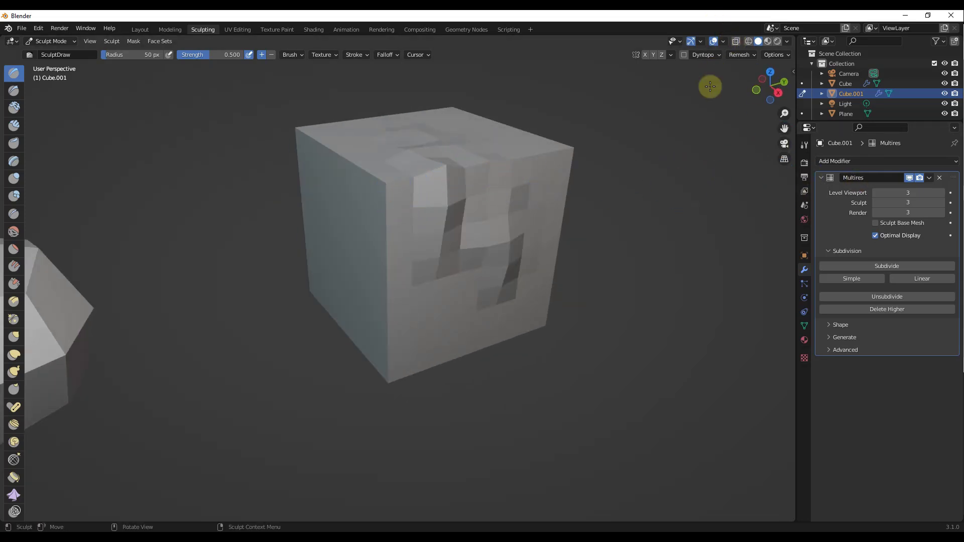
drag(452, 153, 372, 137)
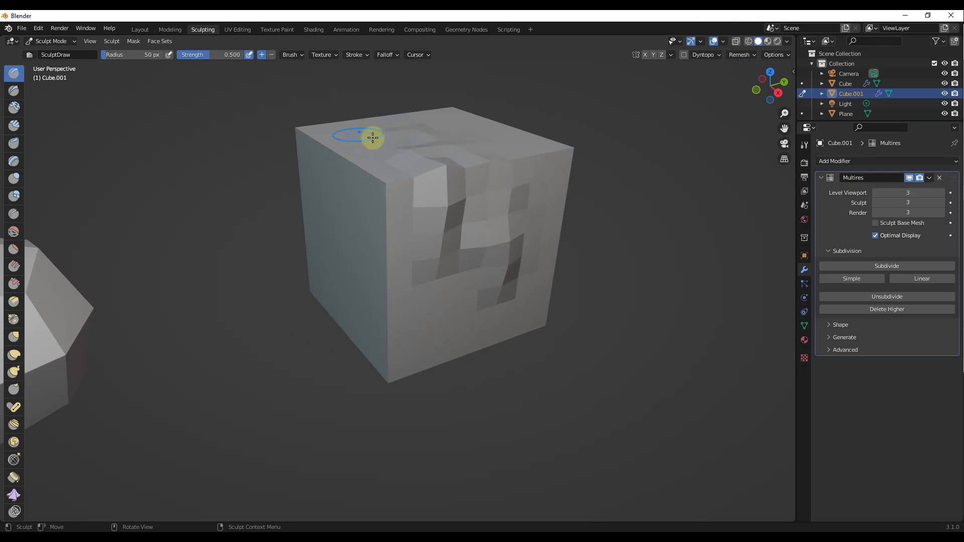
- Switch to Solid shading and add a Simple subdivision, raising sculpt and render levels to 5
click(748, 41)
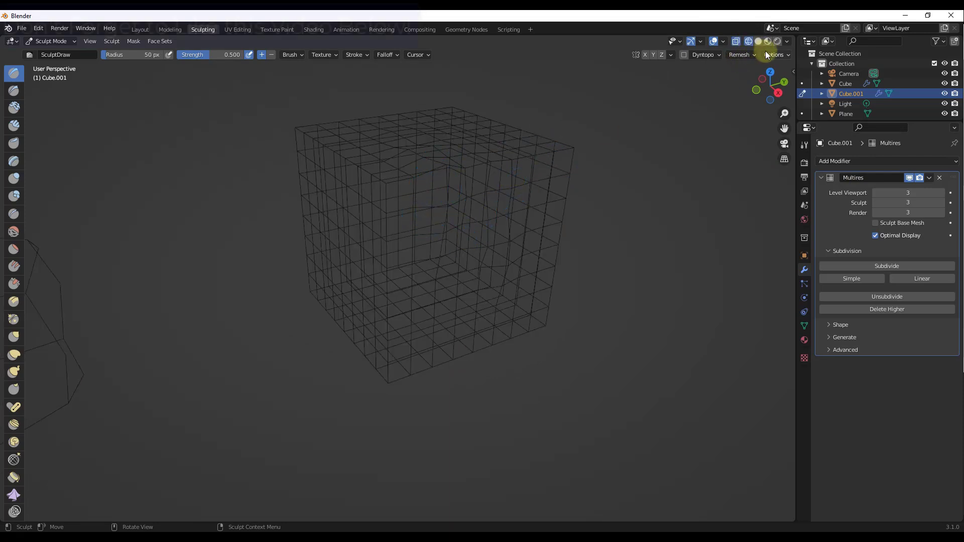
click(758, 41)
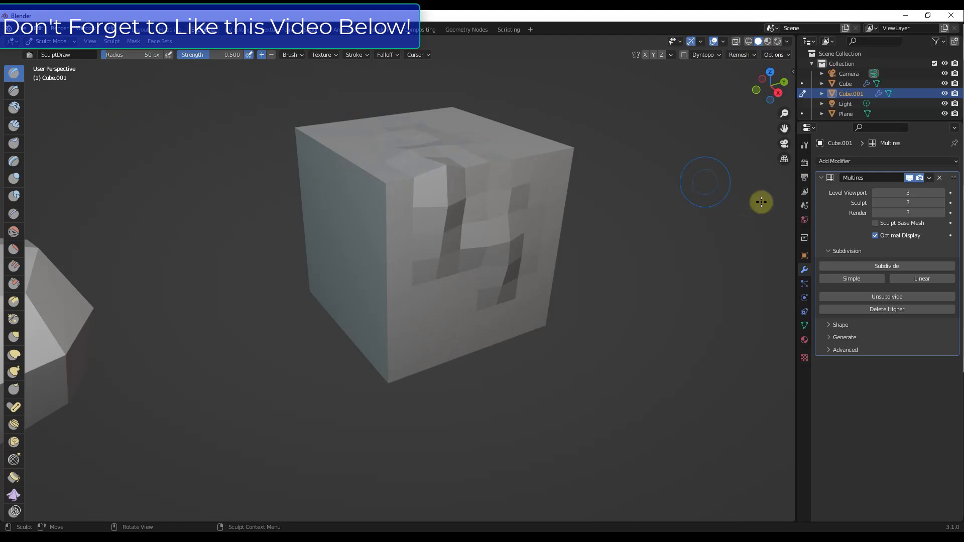
click(861, 278)
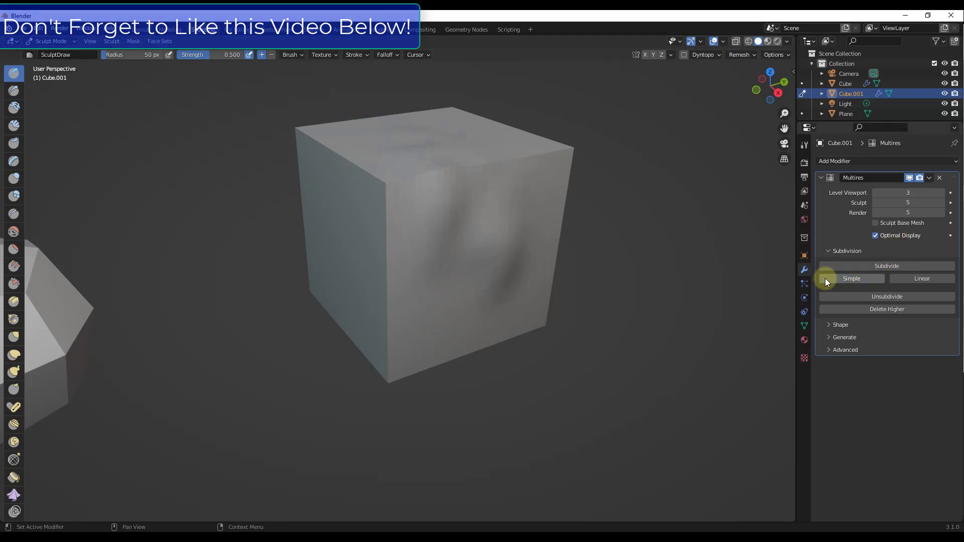
- Carve a Draw-brush groove down the cube's front, then consult the Multires manual page
mouse_move(426, 183)
mouse_down()
mouse_move(429, 258)
mouse_move(428, 171)
mouse_move(401, 138)
mouse_move(437, 232)
mouse_move(483, 190)
mouse_move(452, 143)
mouse_move(478, 188)
mouse_move(481, 240)
mouse_move(468, 136)
mouse_move(428, 127)
mouse_move(481, 176)
mouse_move(487, 209)
mouse_move(468, 162)
mouse_move(452, 151)
mouse_move(499, 156)
mouse_move(518, 184)
mouse_move(513, 230)
mouse_move(477, 146)
mouse_up()
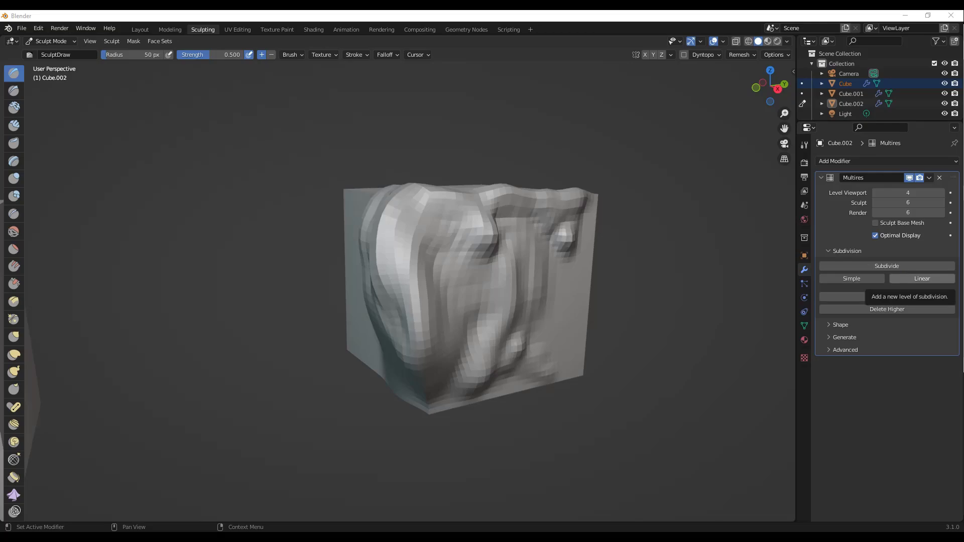
key(alt+Tab)
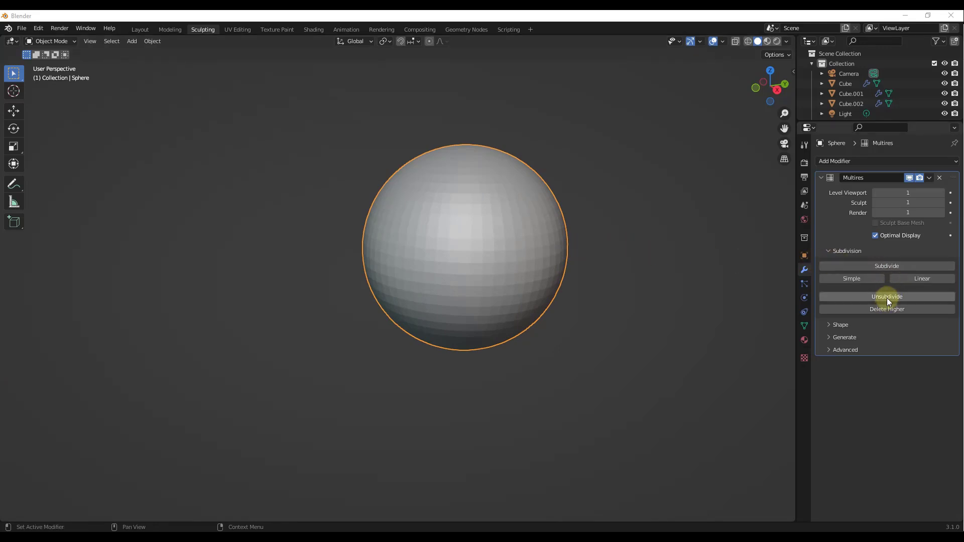
- Subdivide the sphere twice to Multires level 3, attempt Unsubdivide (it errors), and zoom in
click(884, 266)
click(884, 267)
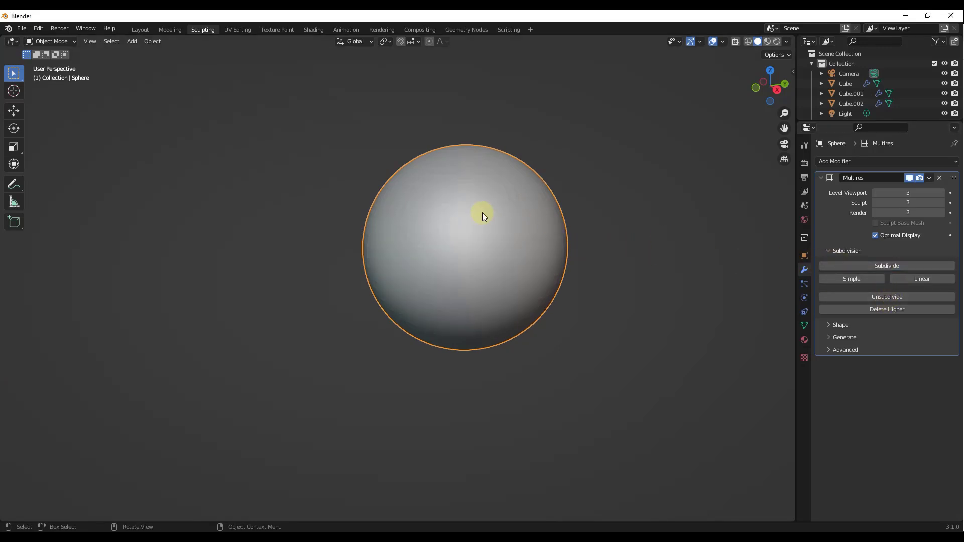
click(884, 296)
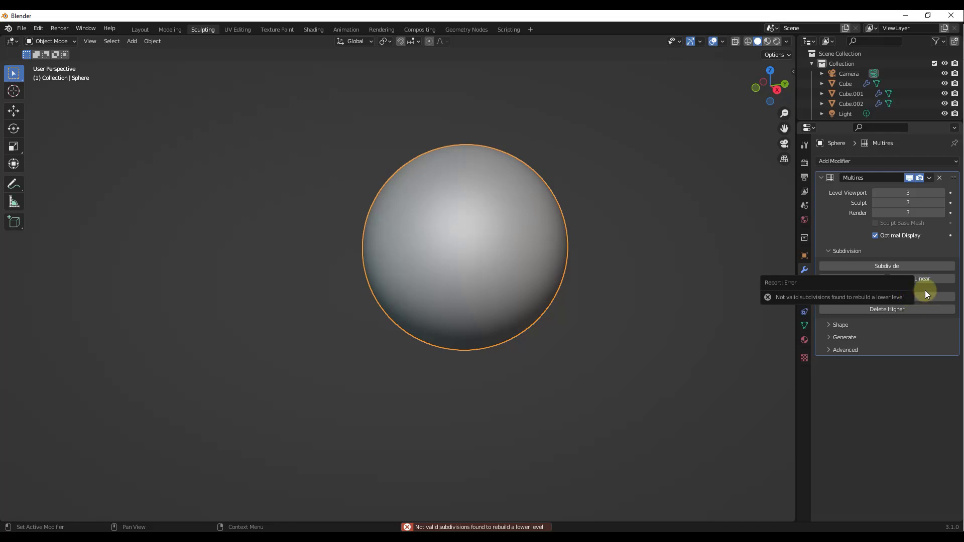
middle_drag(445, 252, 465, 247)
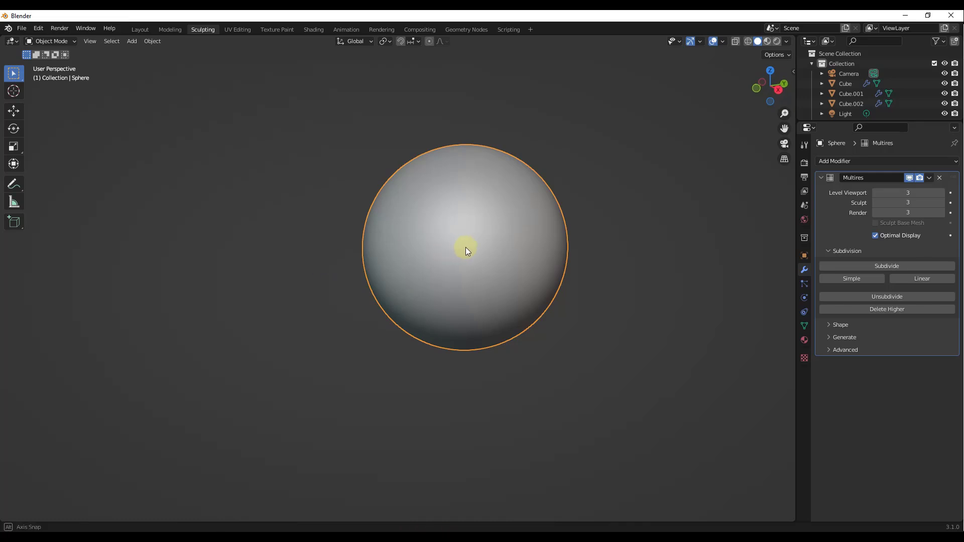
scroll(505, 242, up, 3)
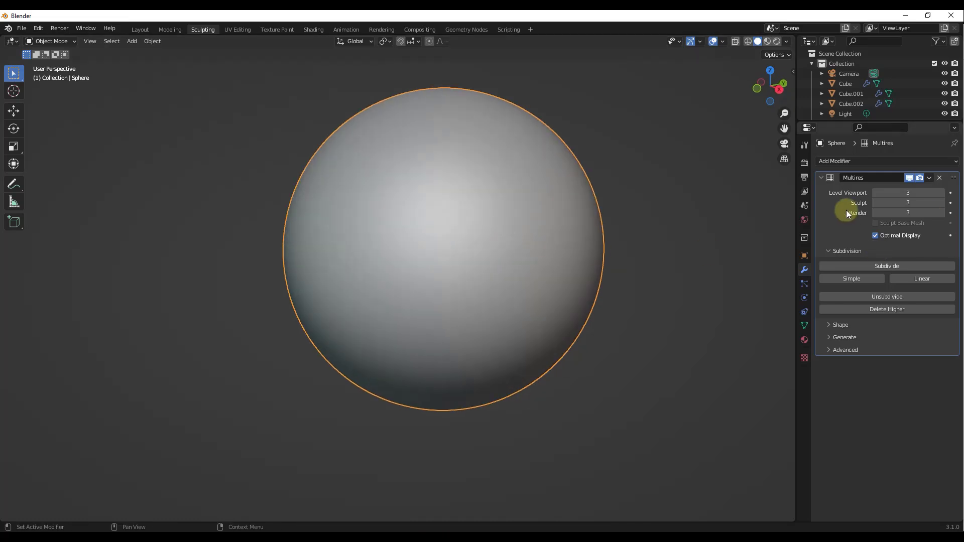
- Set the sphere's Multires Level Viewport to 1 and Sculpt to 2, leaving Render at 3
click(875, 203)
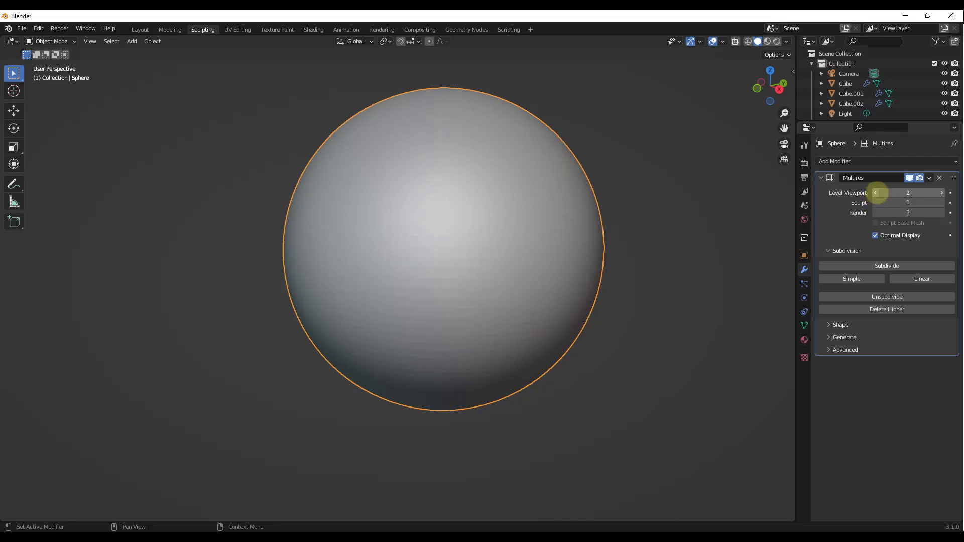
click(942, 193)
click(943, 193)
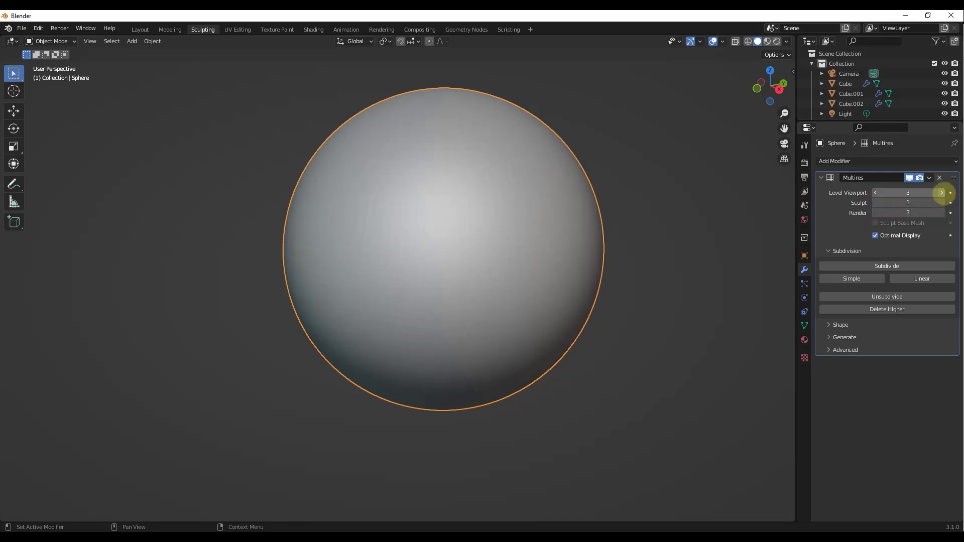
click(875, 193)
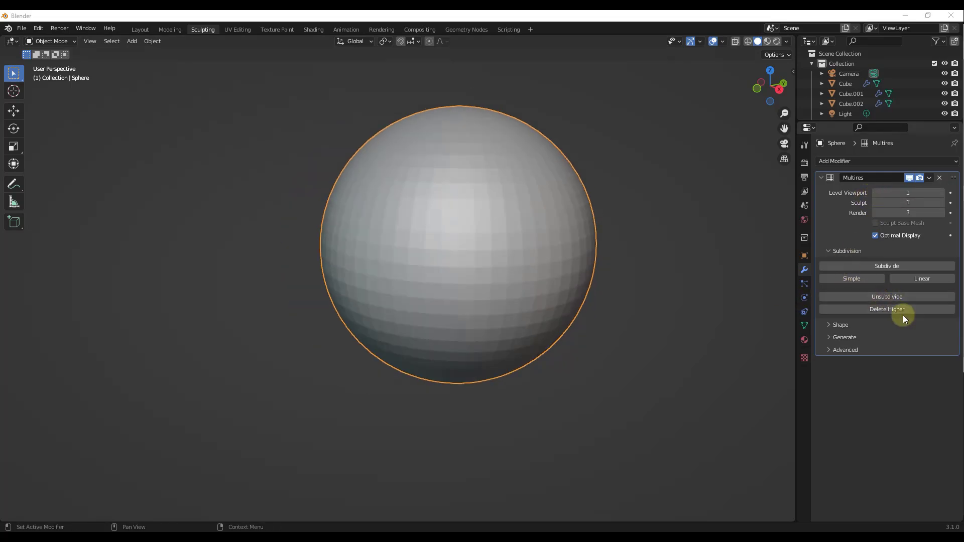
click(941, 202)
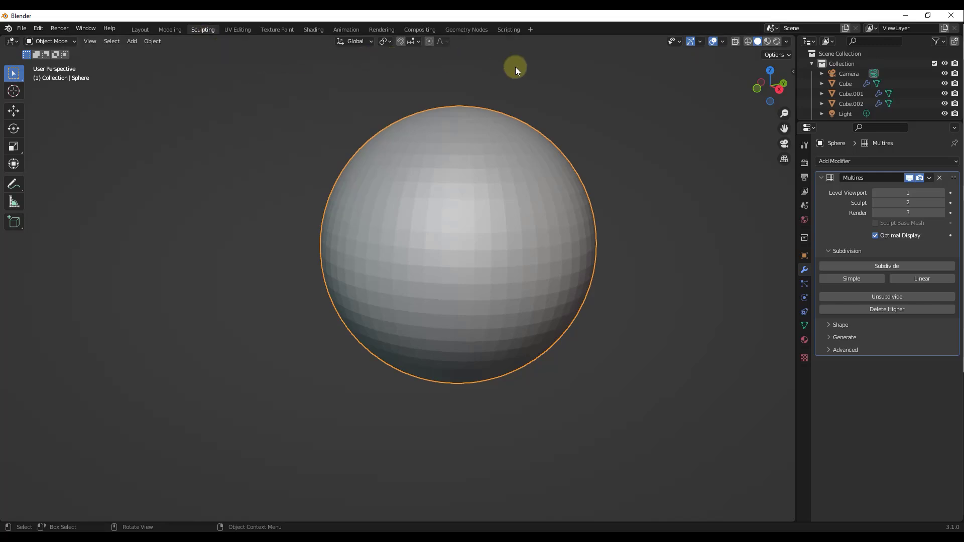
- Enter Sculpt Mode and draw five vertical Draw-brush grooves across the sphere at sculpt level 2
click(46, 42)
click(52, 74)
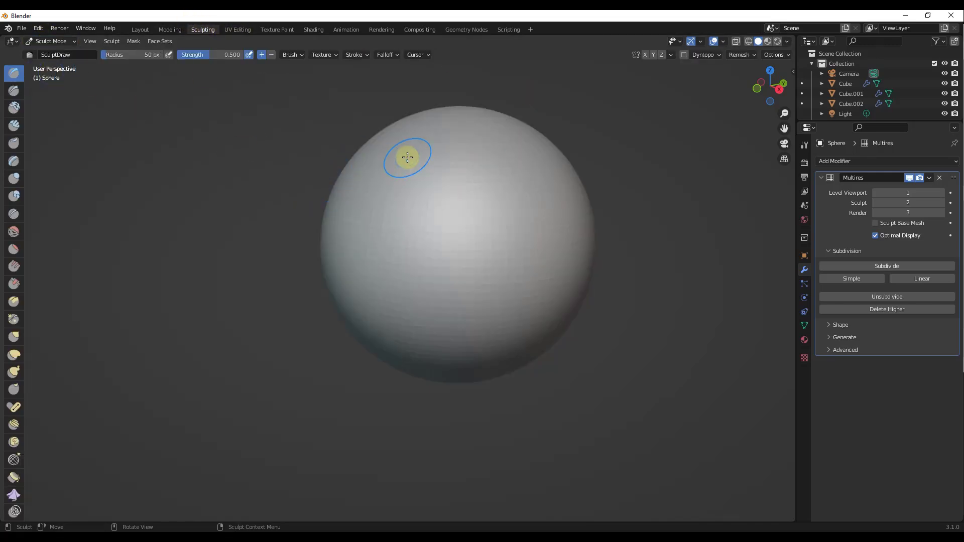
mouse_move(407, 157)
mouse_down()
mouse_move(374, 216)
mouse_move(369, 266)
mouse_move(407, 362)
mouse_up()
mouse_move(441, 168)
mouse_down()
mouse_move(459, 230)
mouse_move(465, 366)
mouse_up()
mouse_move(497, 160)
mouse_down()
mouse_move(515, 190)
mouse_move(524, 346)
mouse_up()
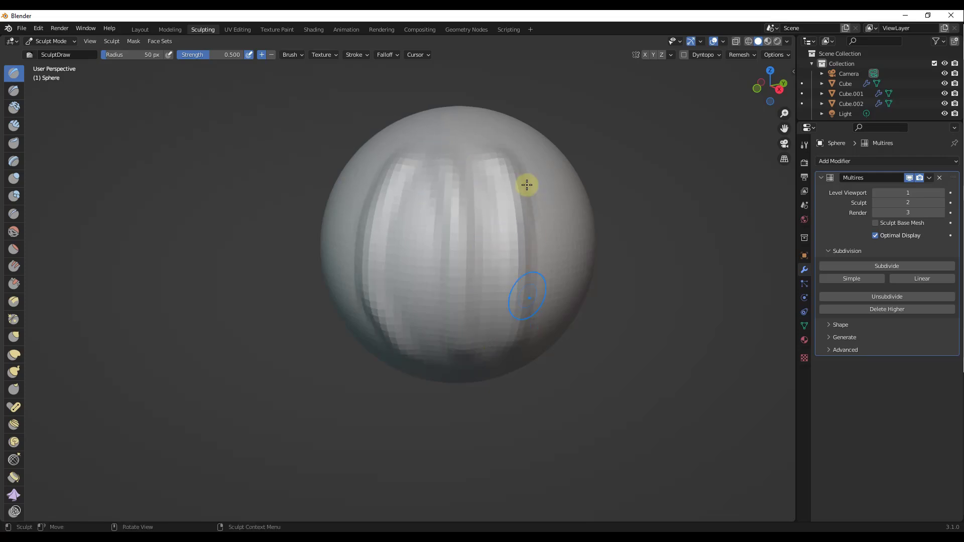
mouse_move(460, 142)
mouse_down()
mouse_move(447, 305)
mouse_move(445, 275)
mouse_up()
mouse_move(413, 166)
mouse_down()
mouse_move(392, 199)
mouse_move(375, 279)
mouse_move(380, 334)
mouse_up()
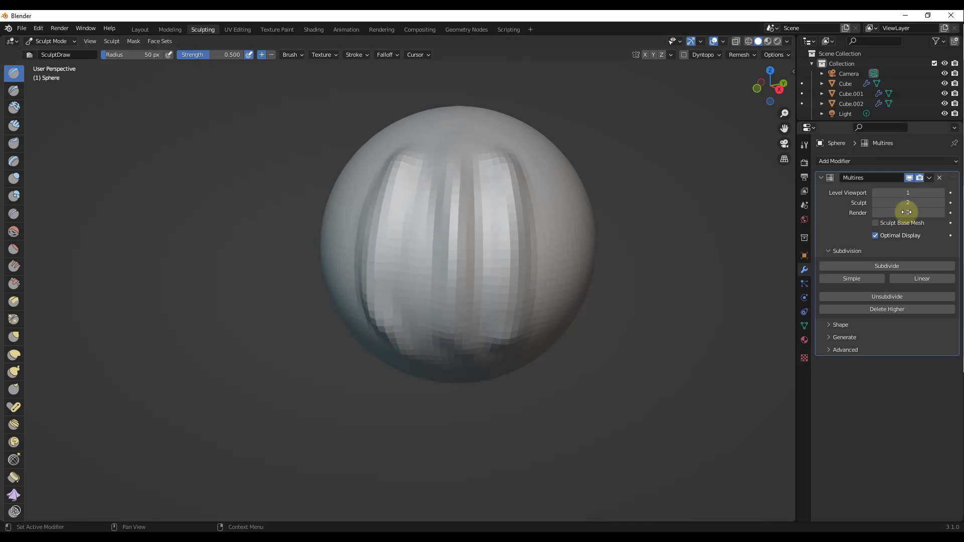
- Raise the sculpt level to 3 and carve more grooves down the sphere's right side
click(942, 203)
scroll(547, 178, up, 3)
mouse_move(507, 145)
mouse_down()
mouse_move(551, 191)
mouse_move(556, 323)
mouse_move(525, 240)
mouse_move(533, 338)
mouse_up()
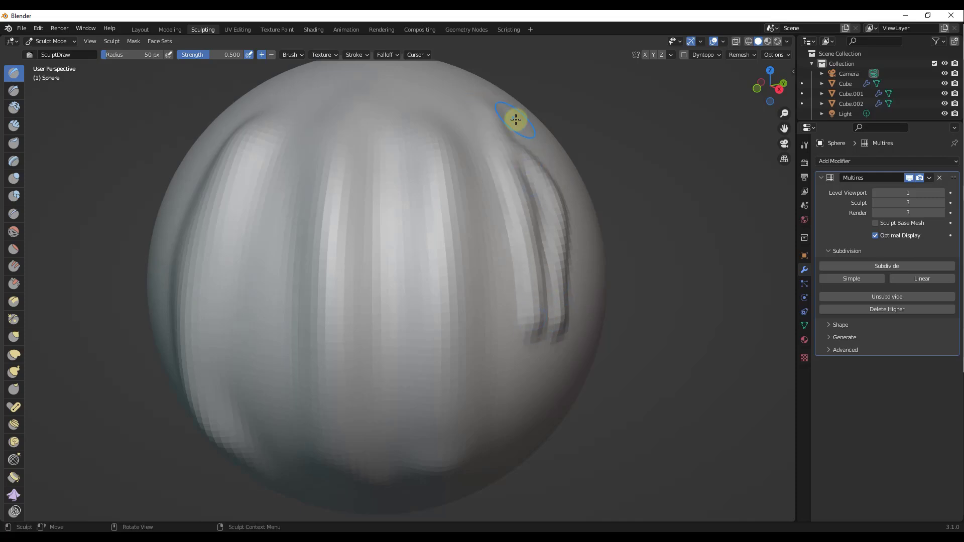
drag(514, 119, 553, 282)
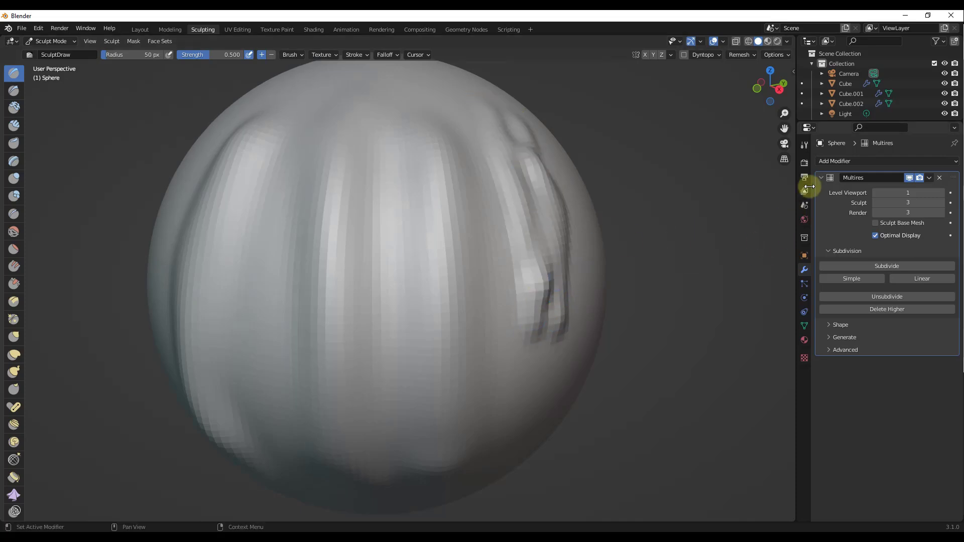
- Drop the sculpt level to 2 and apply Delete Higher, so render also falls to 2
click(877, 206)
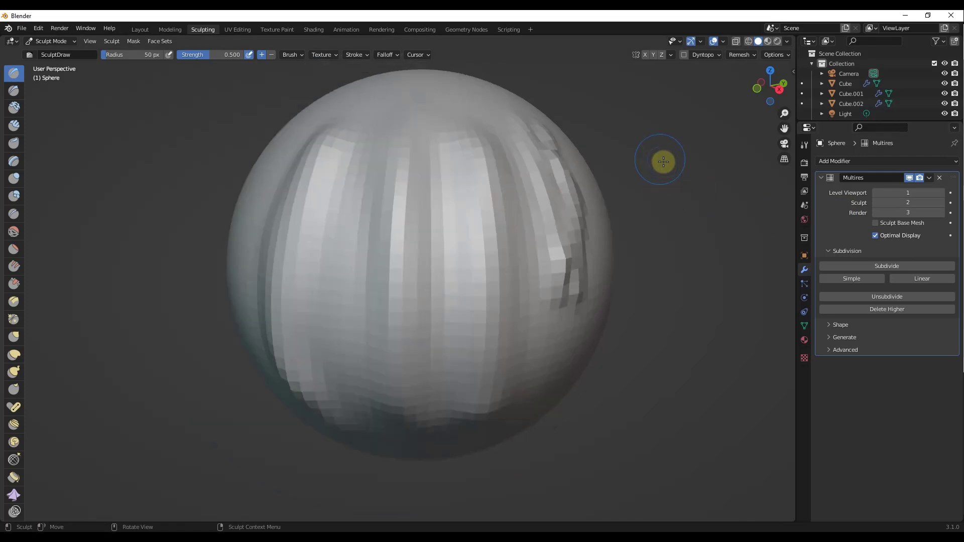
click(889, 309)
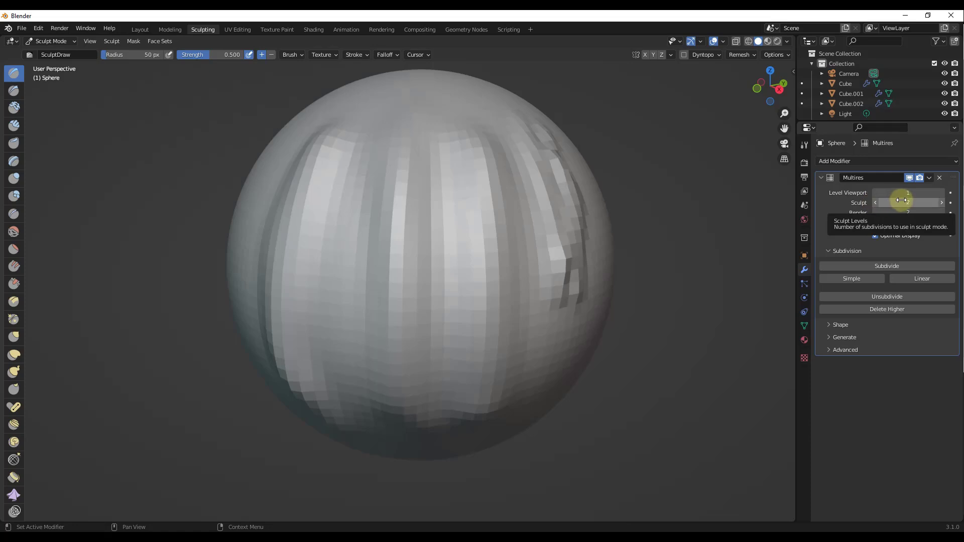
scroll(635, 190, down, 3)
middle_drag(635, 189, 659, 162)
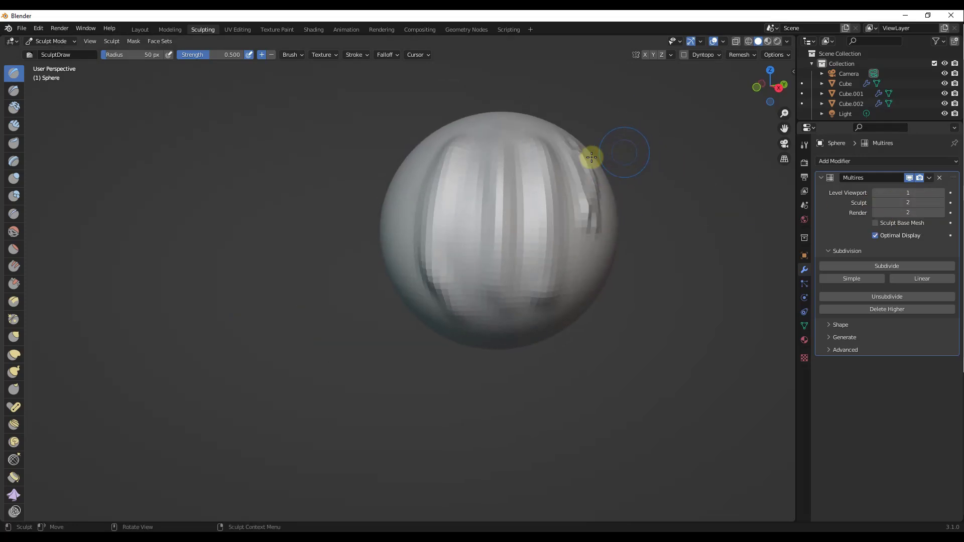
- Carve a vertical Draw-brush groove down the sphere's left side at level 2, then inspect it
middle_drag(570, 187, 587, 190)
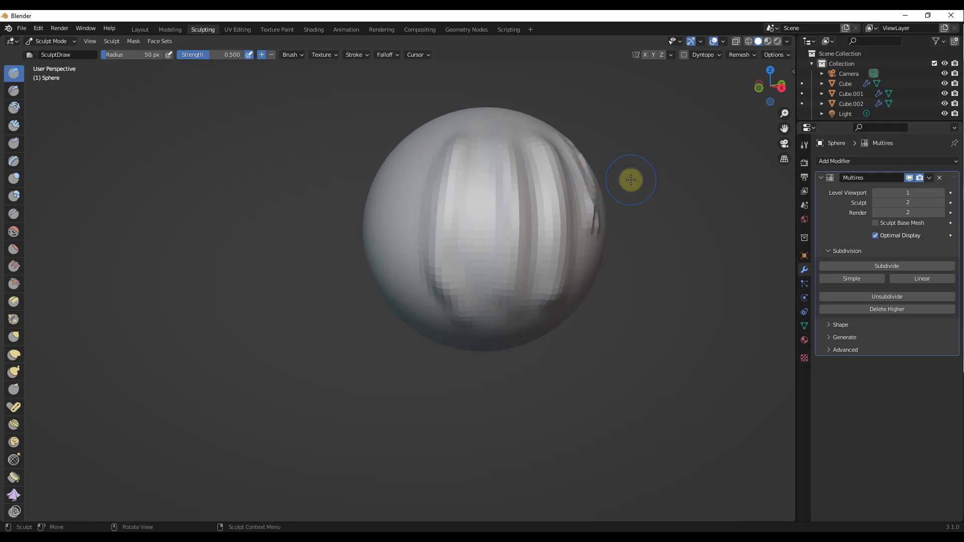
middle_drag(426, 140, 436, 153)
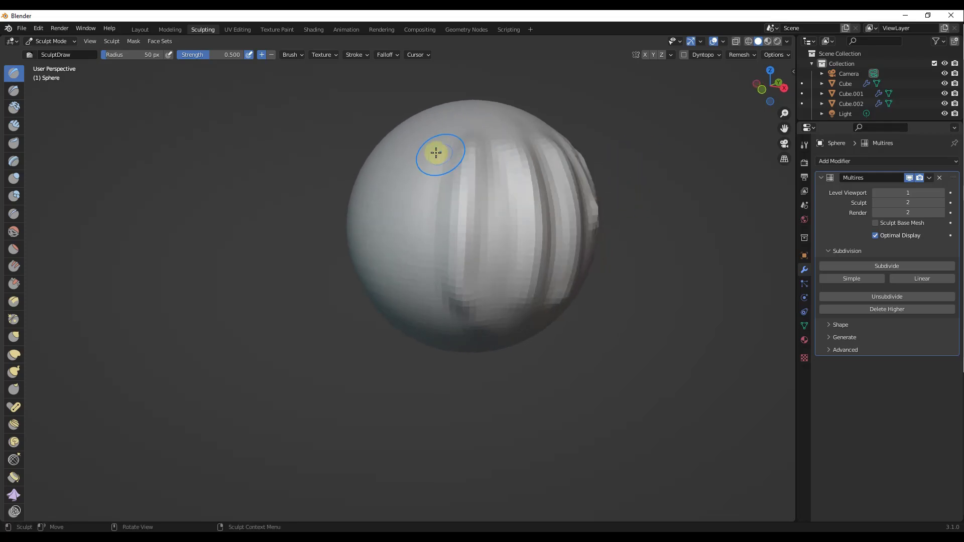
mouse_move(421, 141)
mouse_down()
mouse_move(400, 174)
mouse_move(389, 228)
mouse_move(407, 310)
mouse_up()
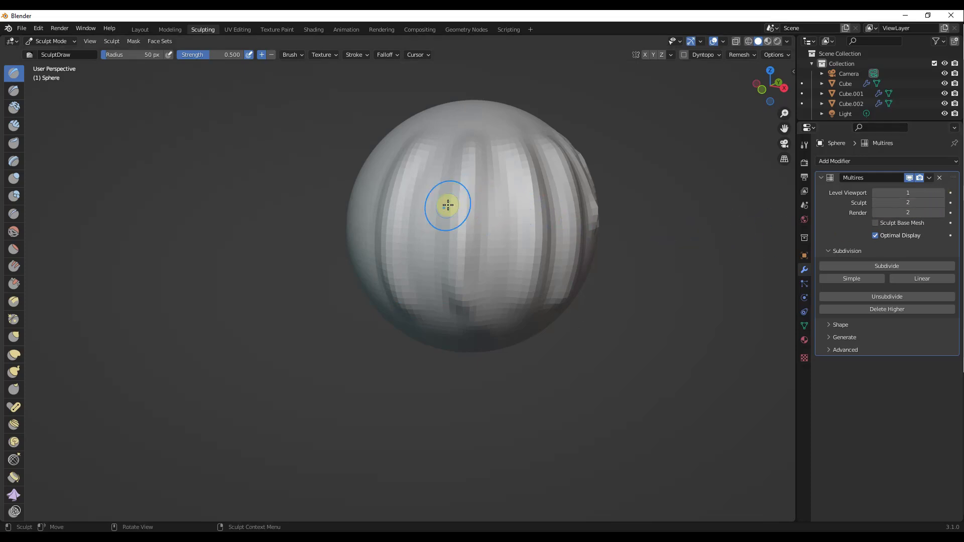
middle_drag(447, 205, 567, 198)
scroll(525, 209, up, 2)
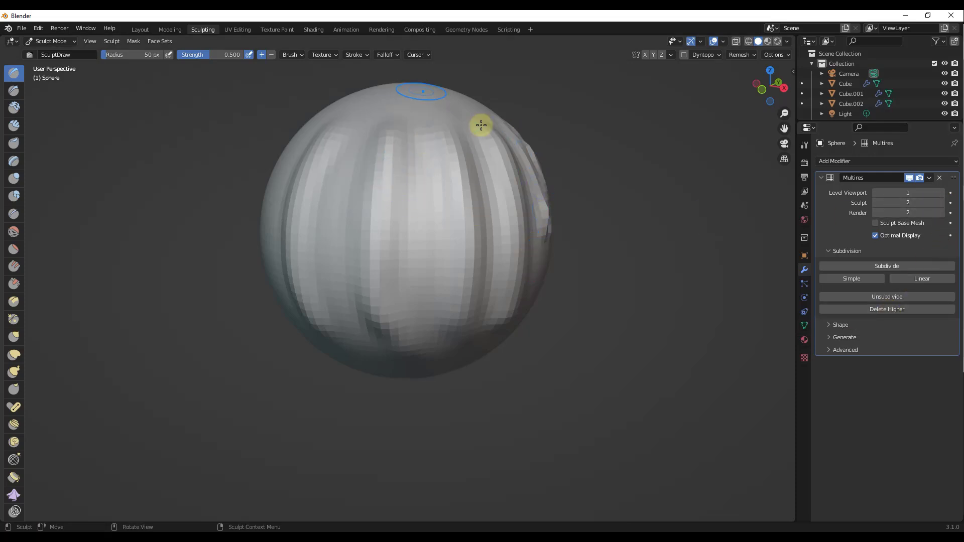
middle_drag(541, 199, 406, 139)
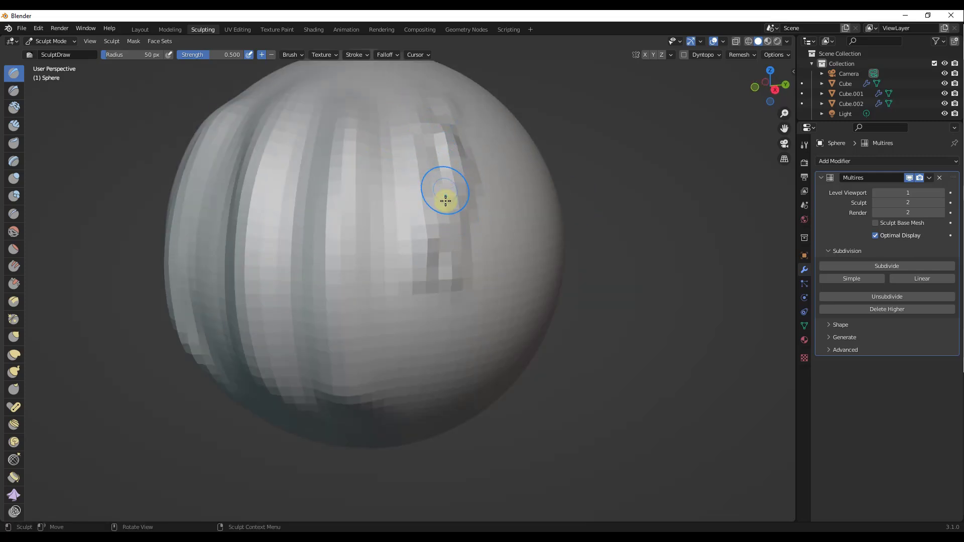
mouse_move(434, 227)
middle_down()
mouse_move(462, 226)
mouse_move(459, 149)
middle_up()
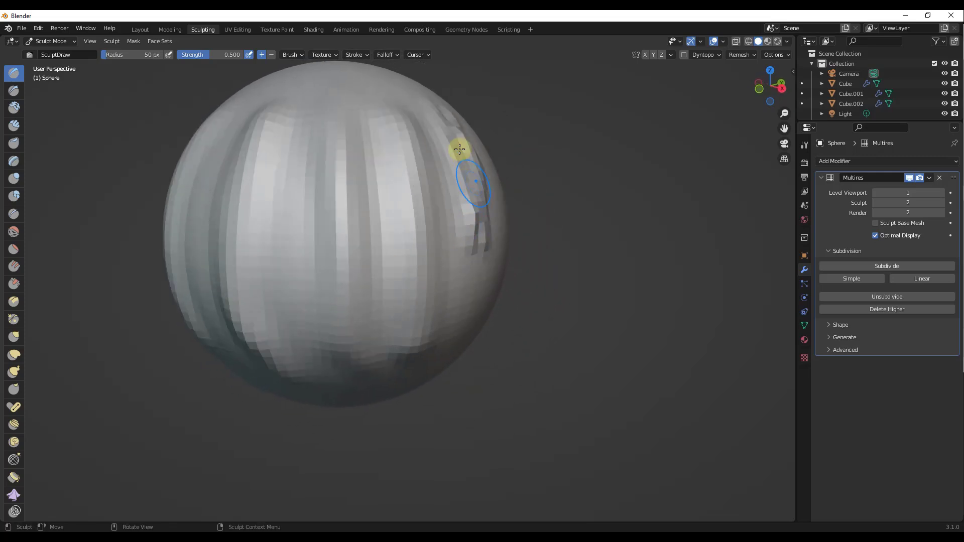